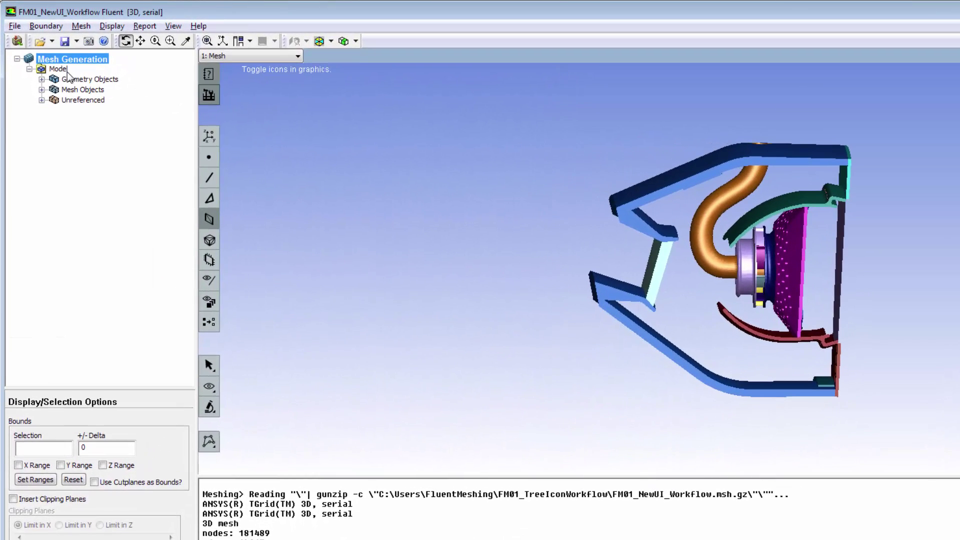
Inspect the right-click actions for the Model, Geometry Objects and Mesh Objects nodes
right_click(63, 71)
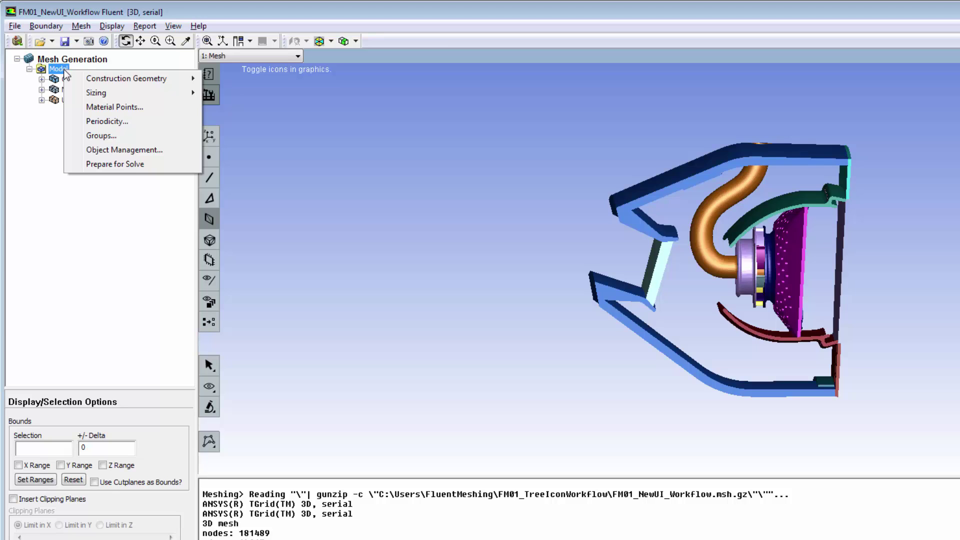
click(64, 69)
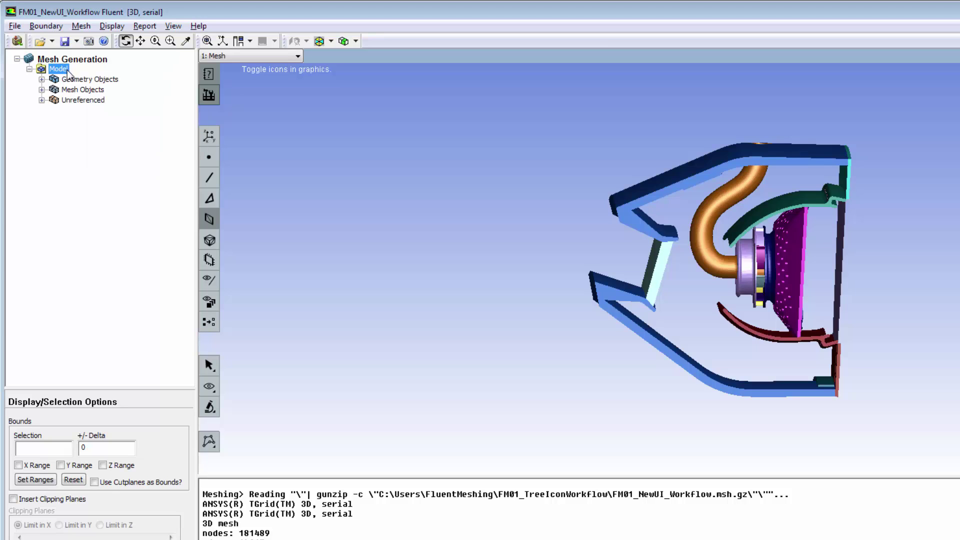
right_click(88, 80)
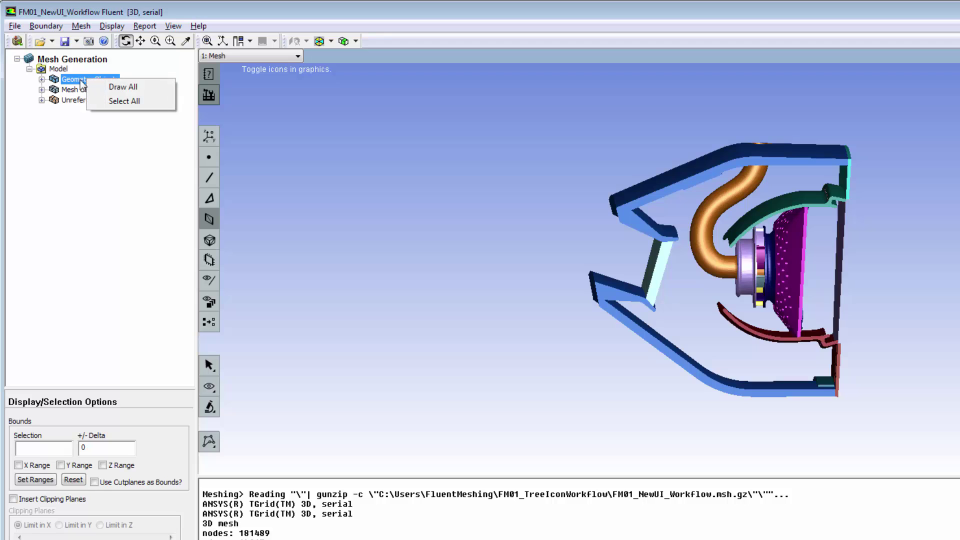
right_click(75, 91)
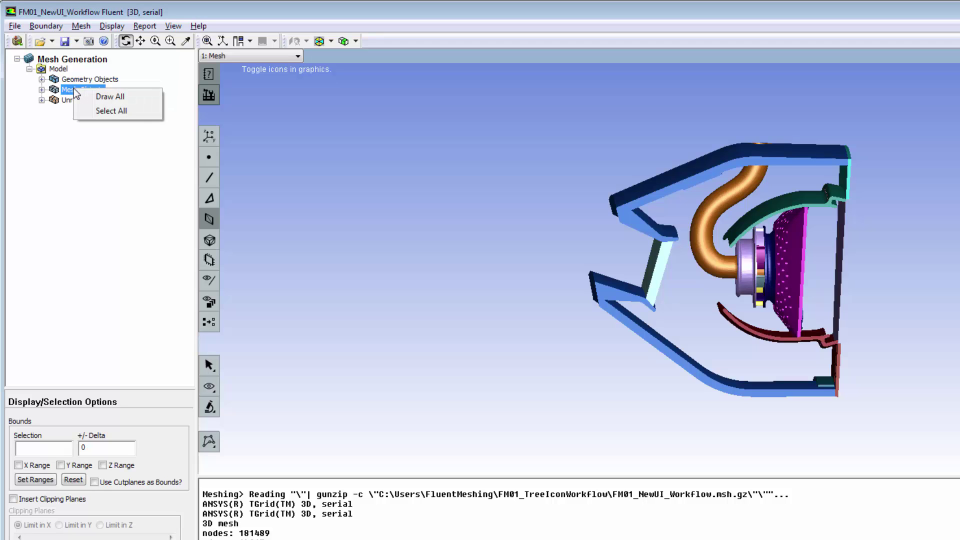
click(75, 90)
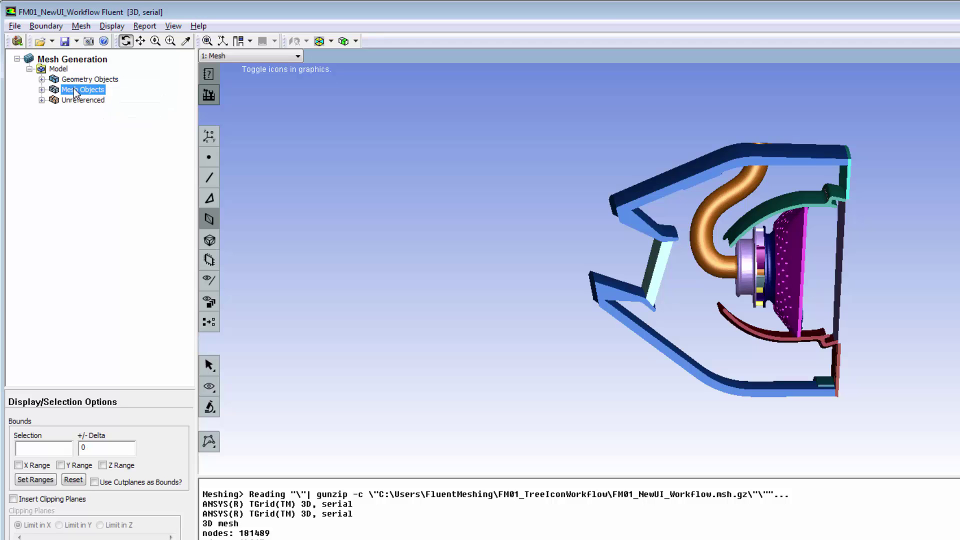
Expand Geometry Objects, check the inlet actions, and select outlet through vane02
click(43, 79)
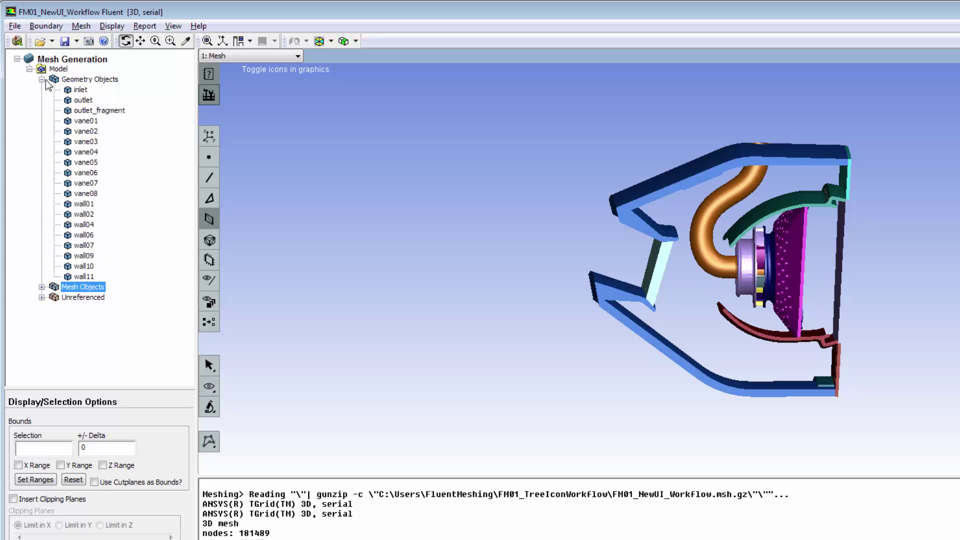
right_click(80, 93)
click(80, 93)
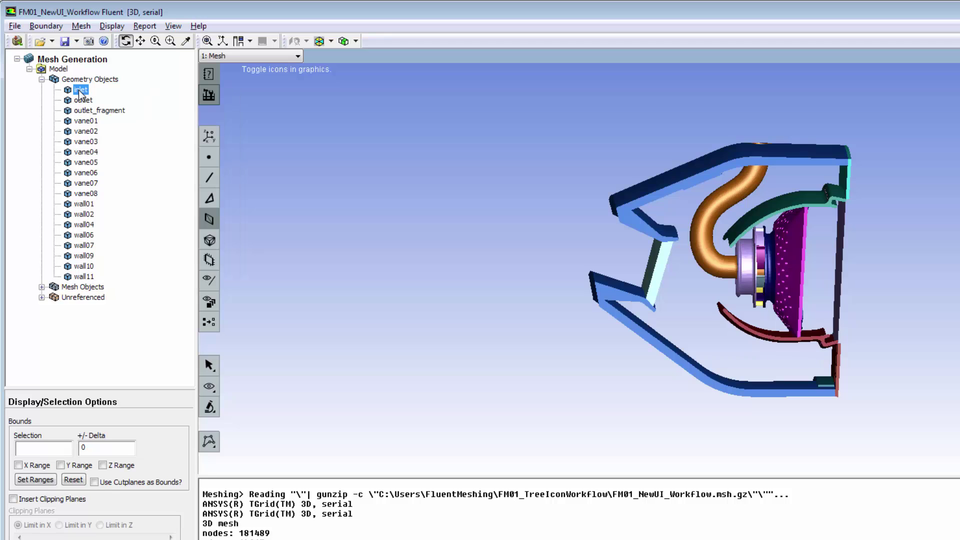
click(83, 101)
shift+click(91, 132)
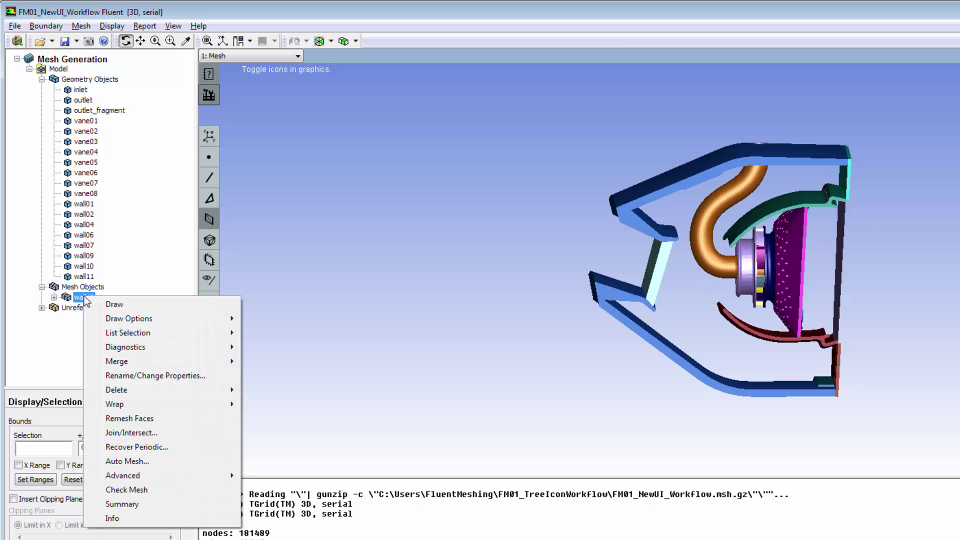
Dismiss the wall12 actions and inspect the empty Unreferenced group and its actions
key(Escape)
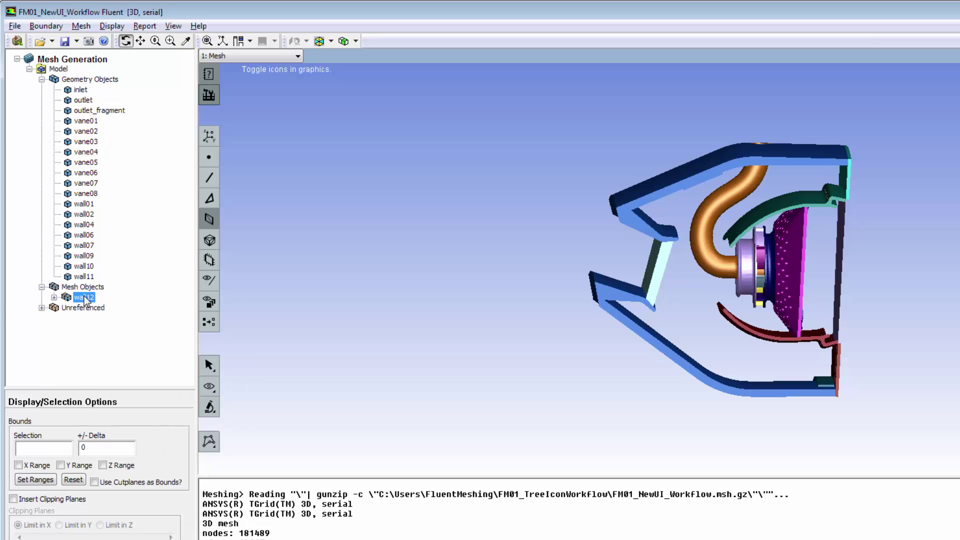
click(42, 308)
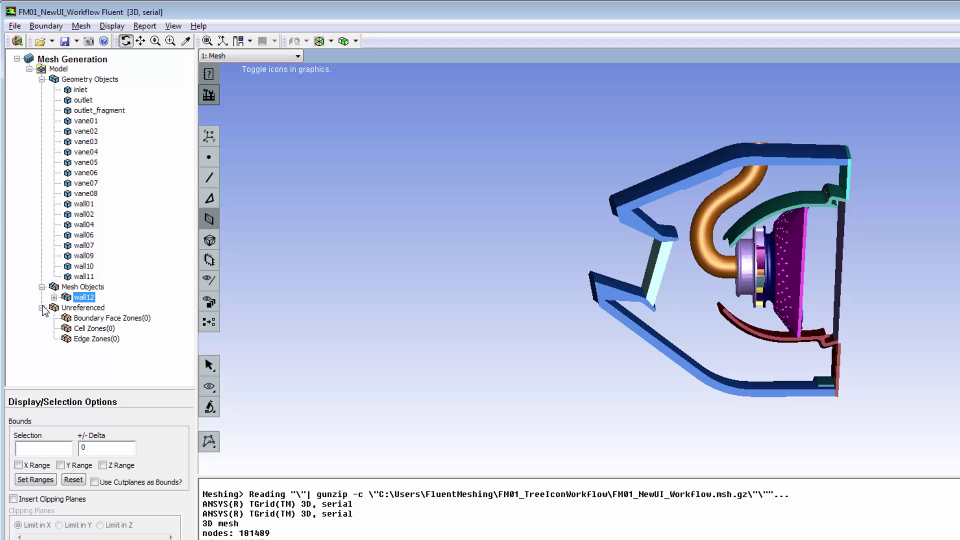
click(42, 308)
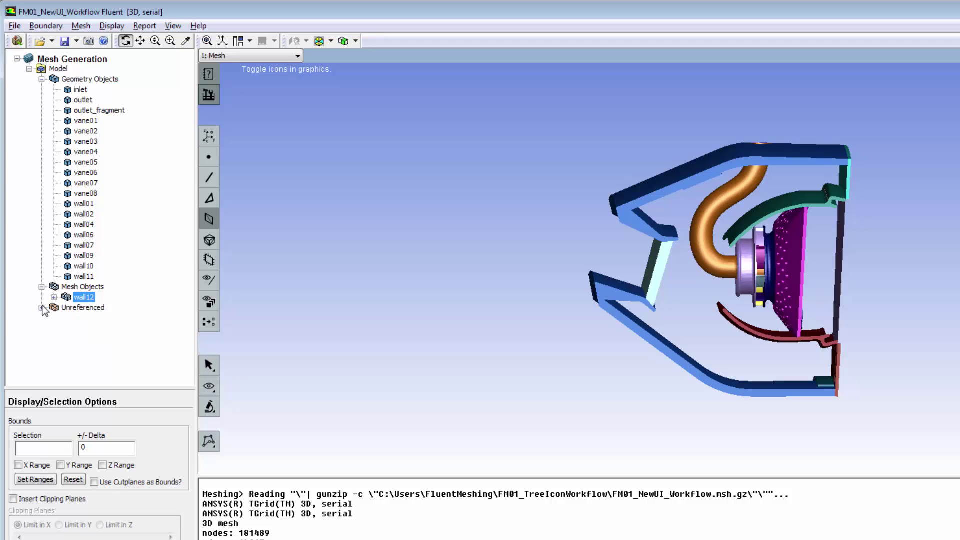
right_click(68, 308)
key(Escape)
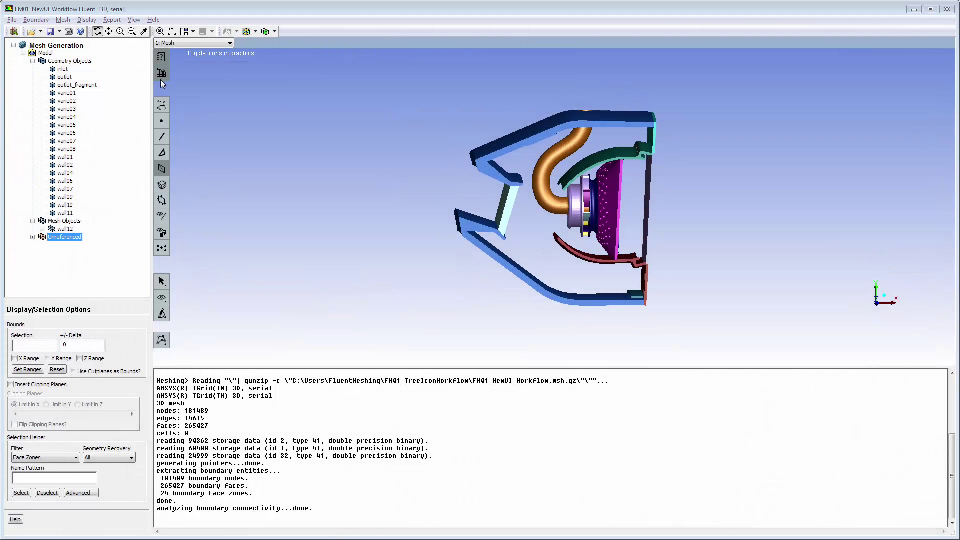
click(163, 171)
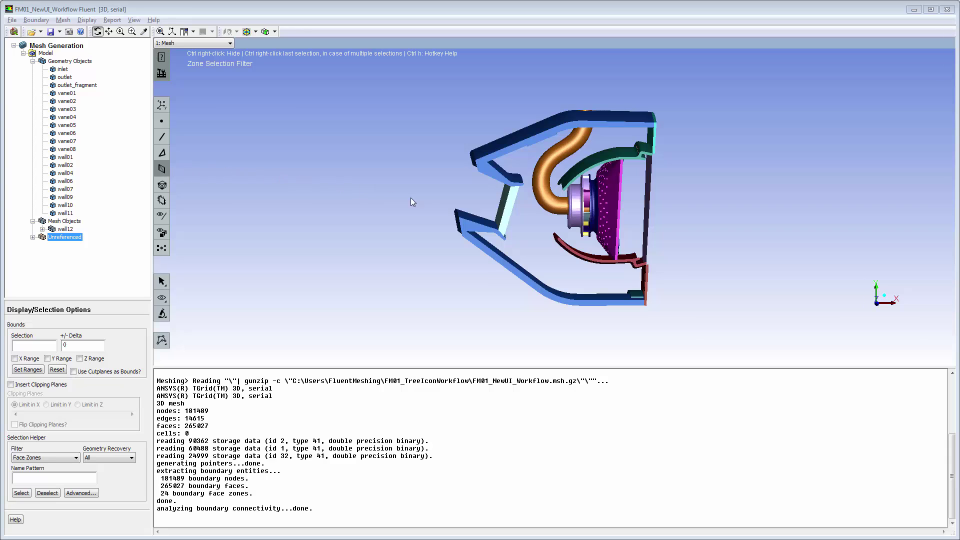
right_click(464, 228)
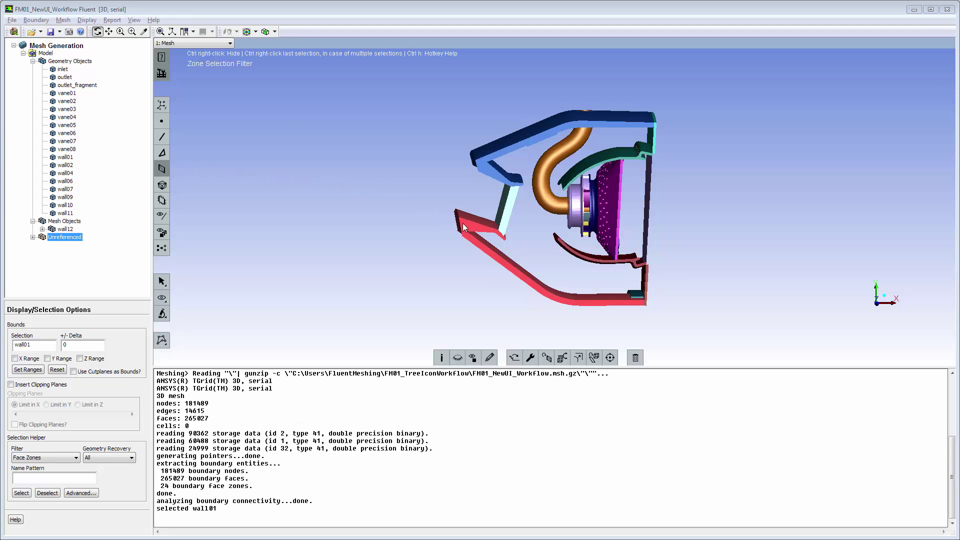
right_click(505, 216)
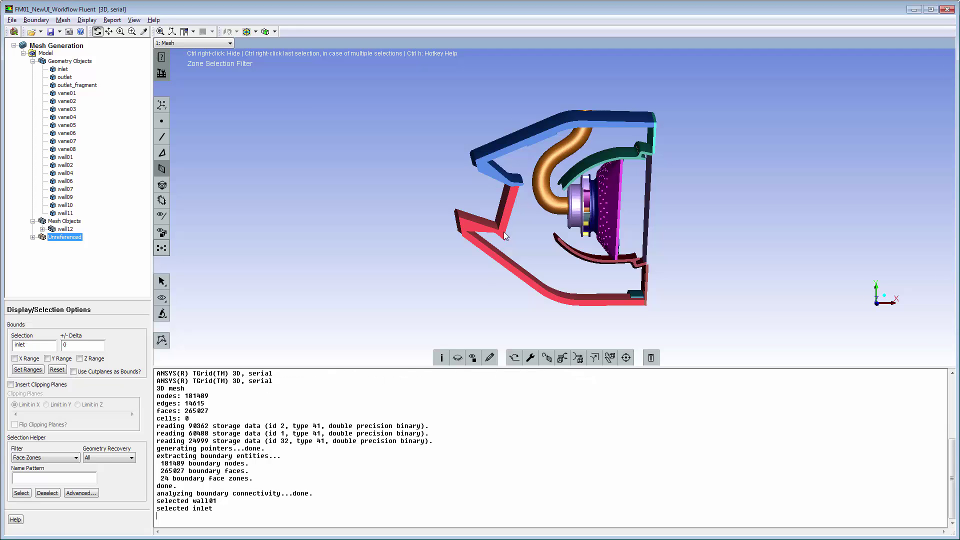
click(456, 358)
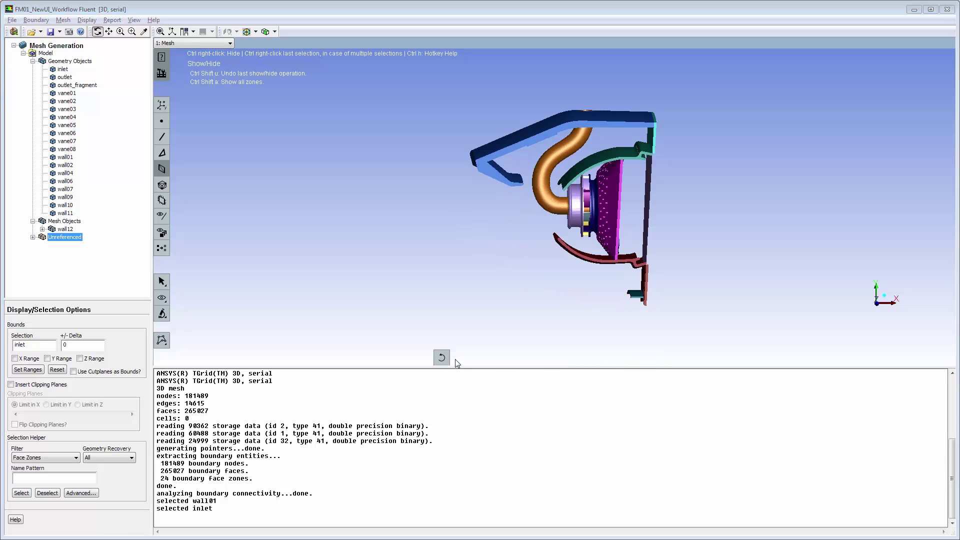
ctrl+right_click(483, 168)
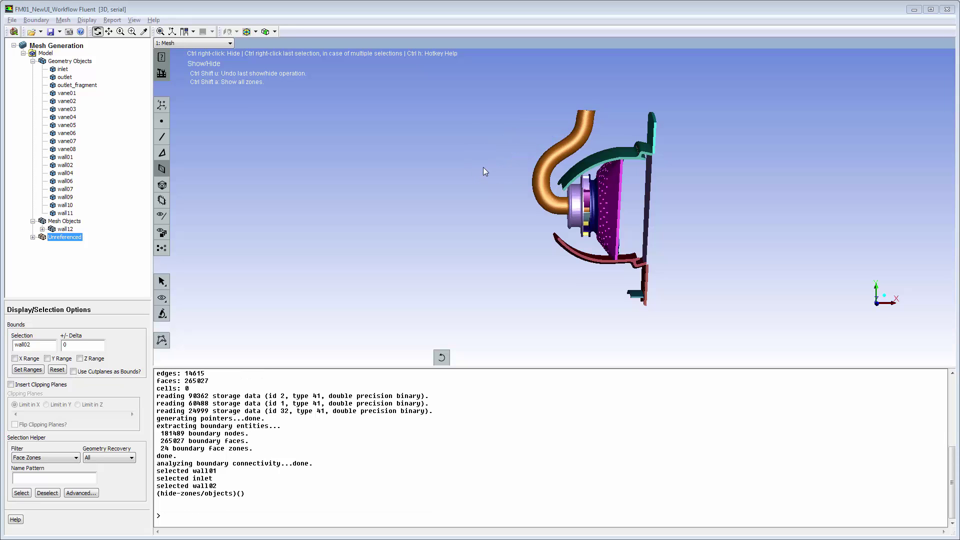
ctrl+right_click(599, 158)
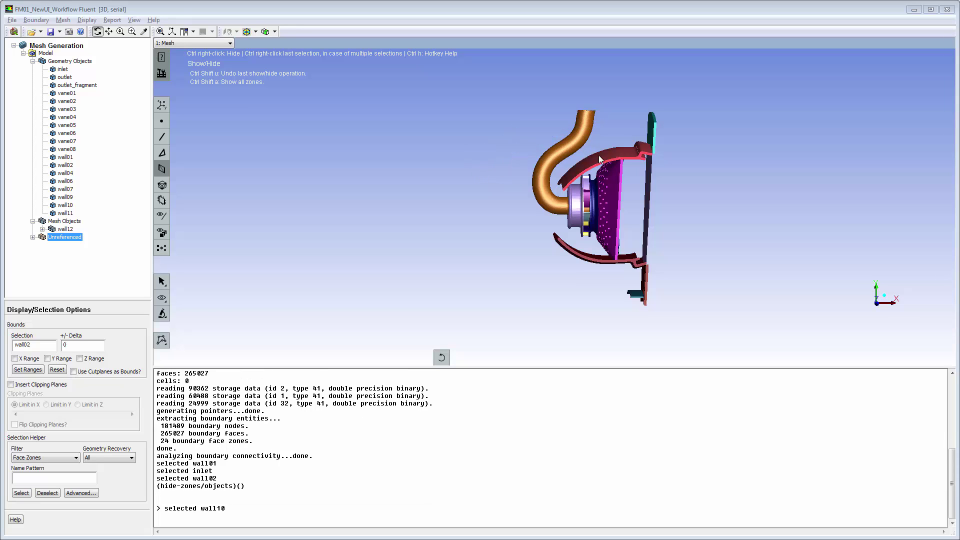
click(597, 257)
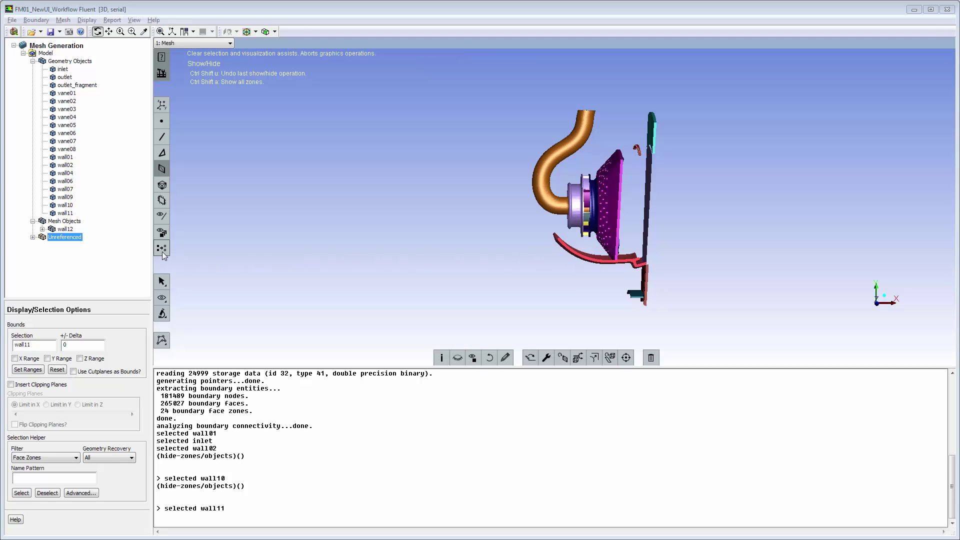
click(162, 233)
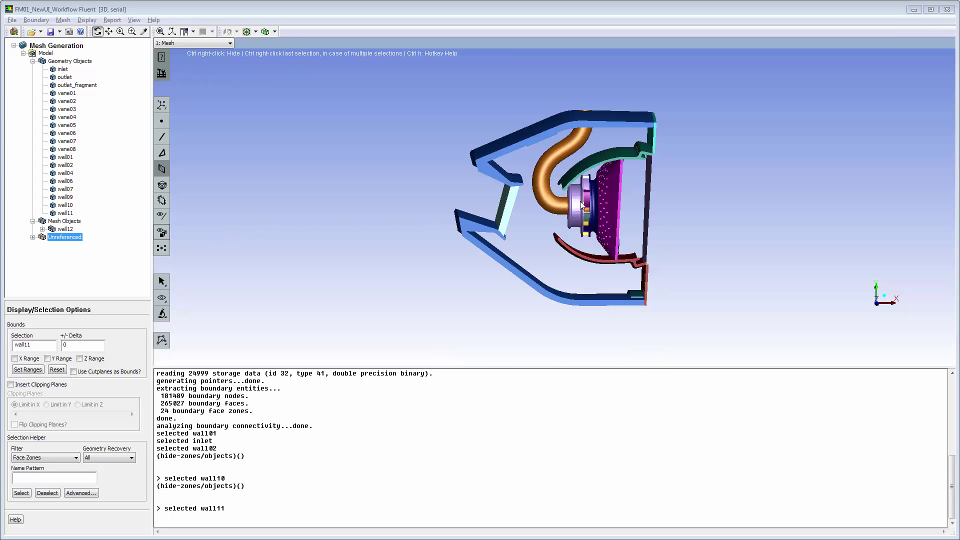
Isolate the eight vane zones with area similar to vane05, hiding the two arcs
right_click(586, 198)
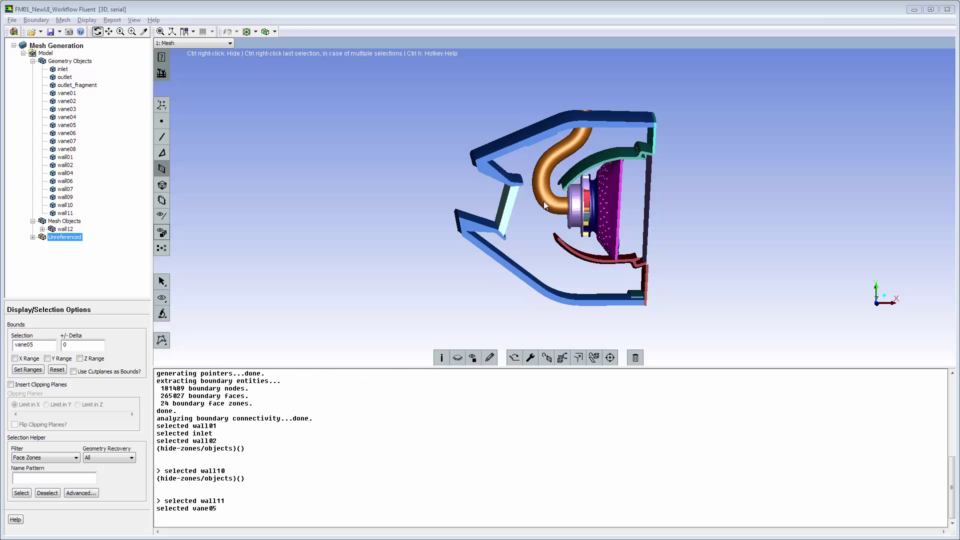
click(162, 298)
click(179, 284)
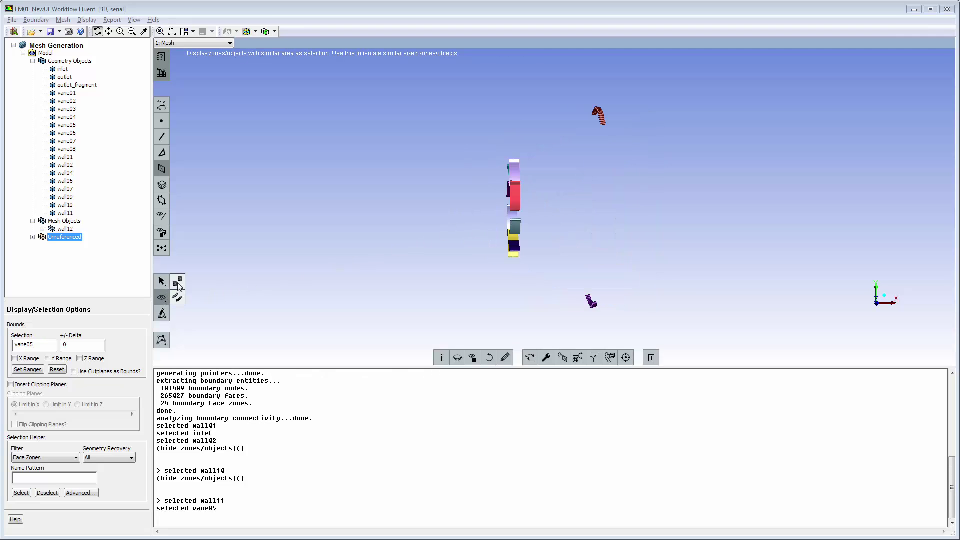
mouse_move(165, 286)
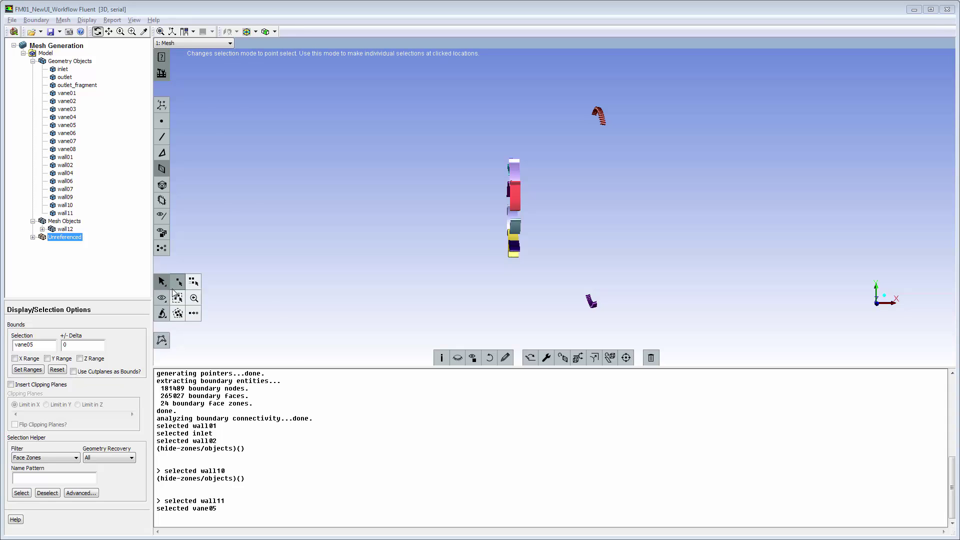
click(178, 299)
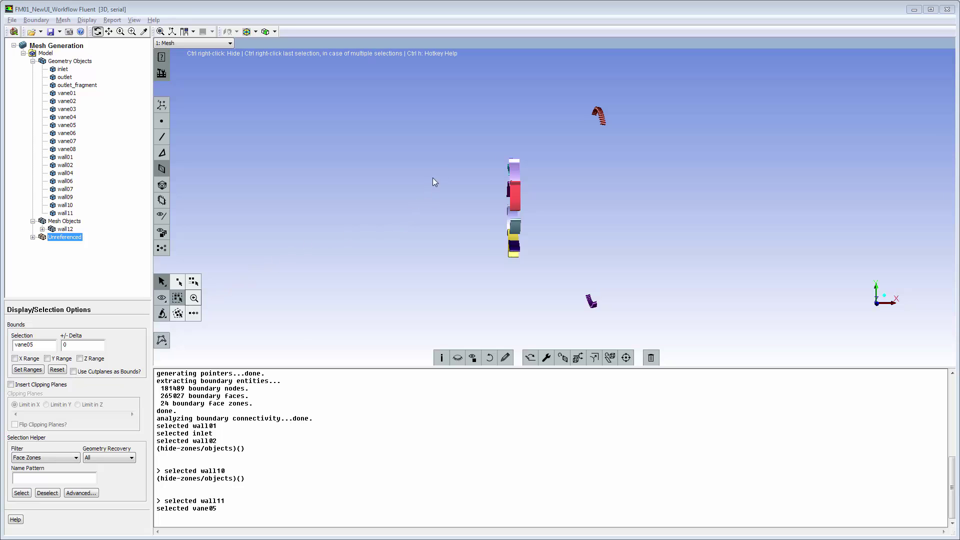
drag(442, 184, 546, 274)
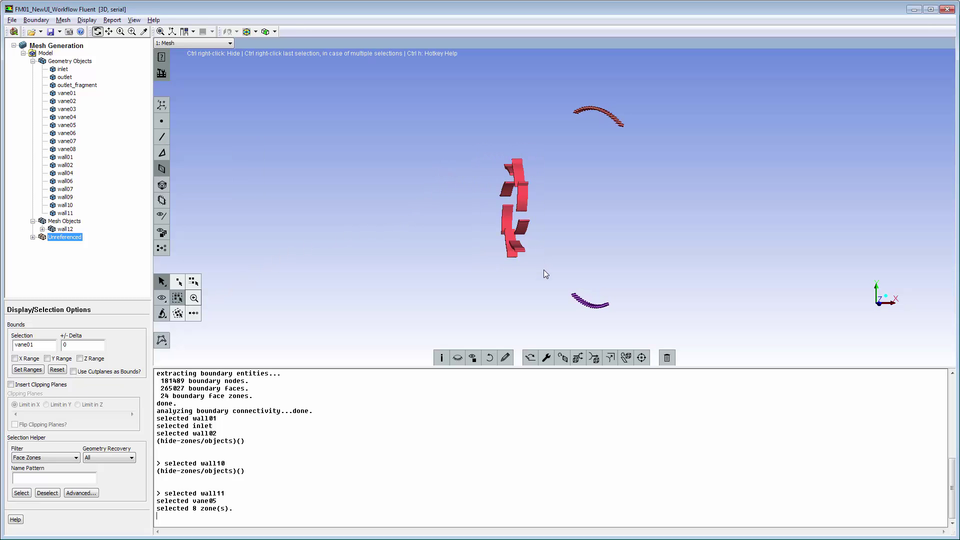
click(473, 359)
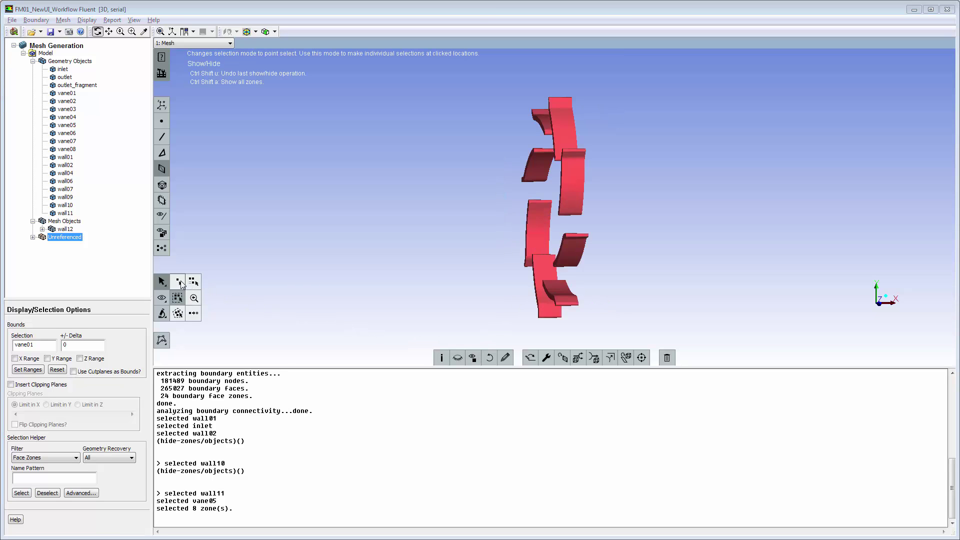
Show vane mesh edges, pick two nodes across a vane, and measure 5.0013397
click(161, 248)
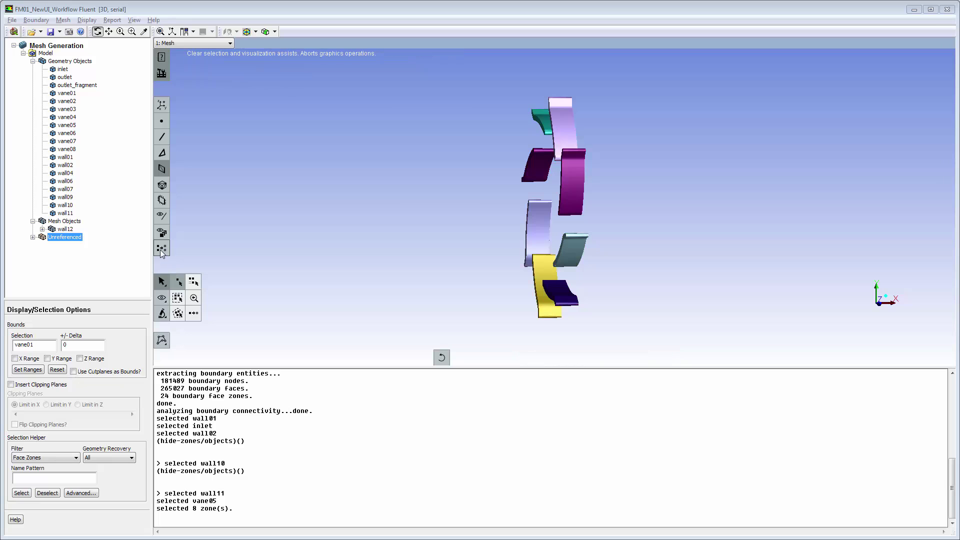
click(162, 216)
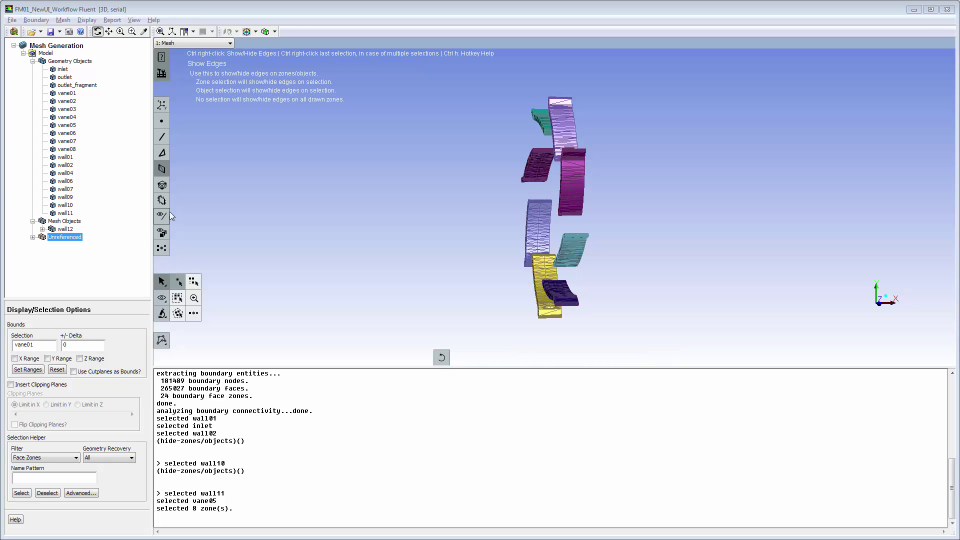
click(162, 121)
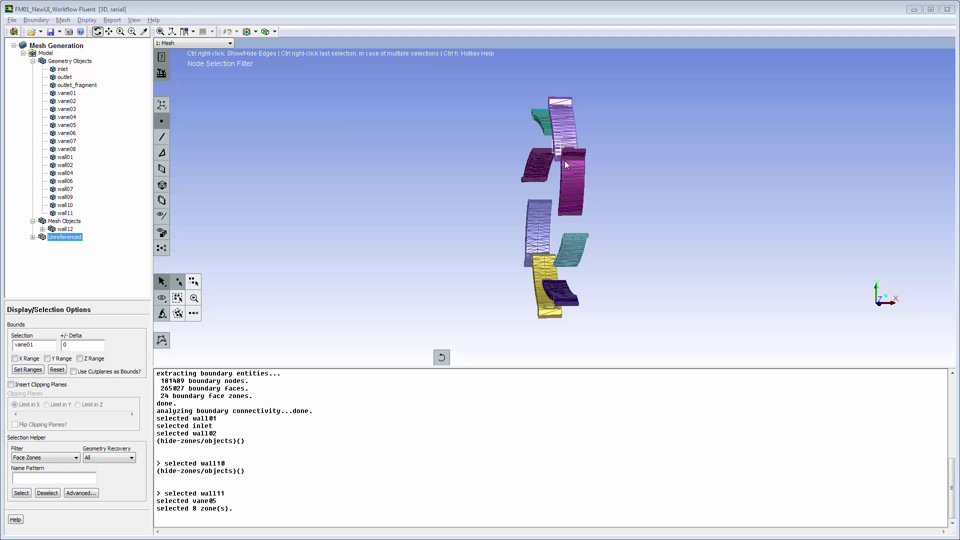
middle_drag(568, 164, 592, 220)
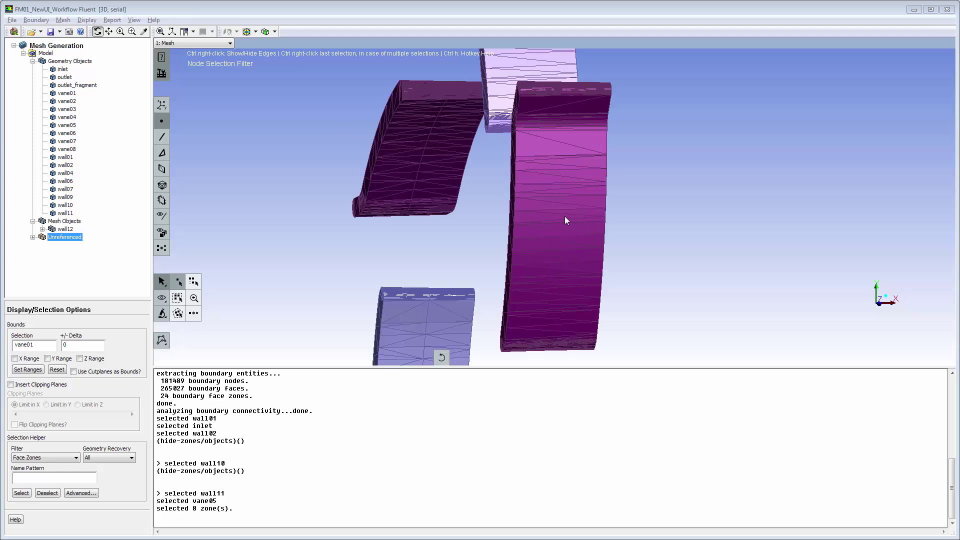
drag(566, 220, 551, 179)
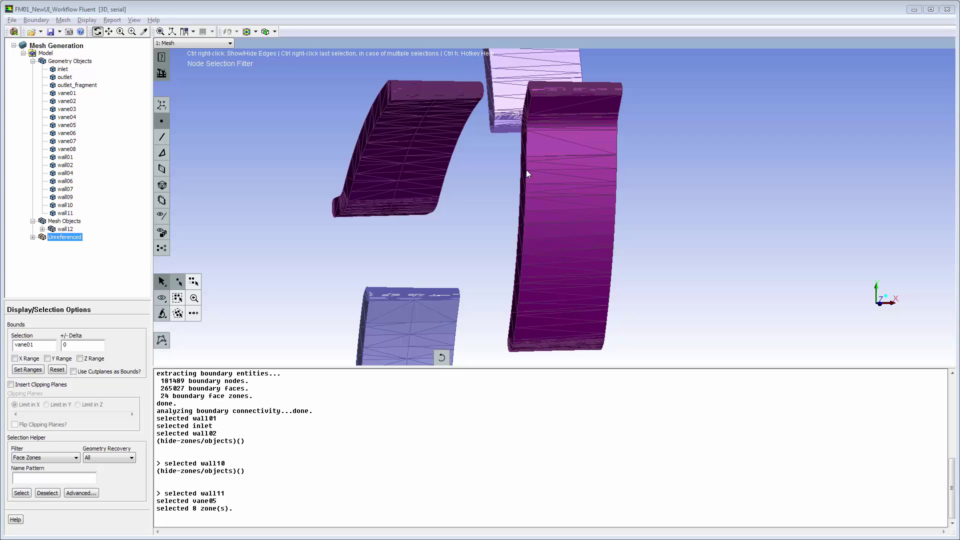
click(526, 170)
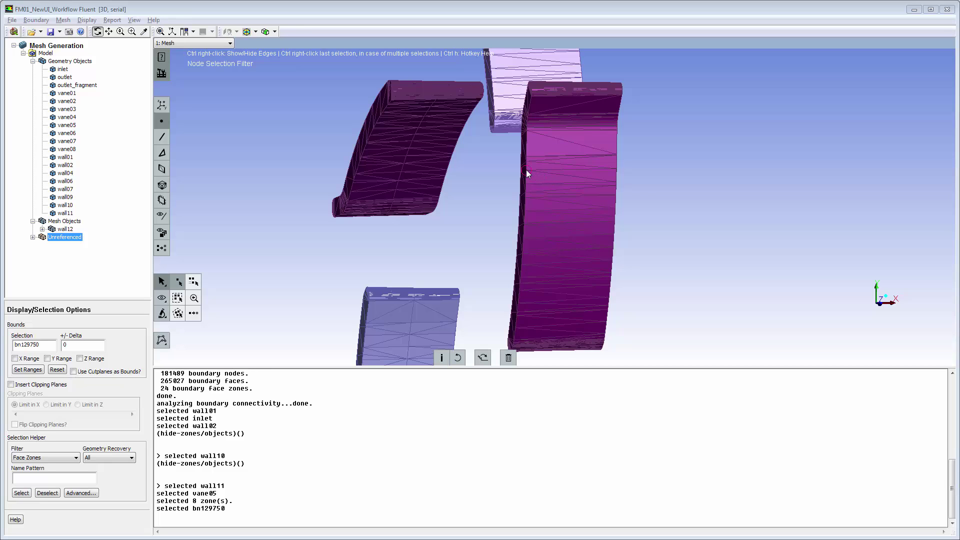
click(616, 169)
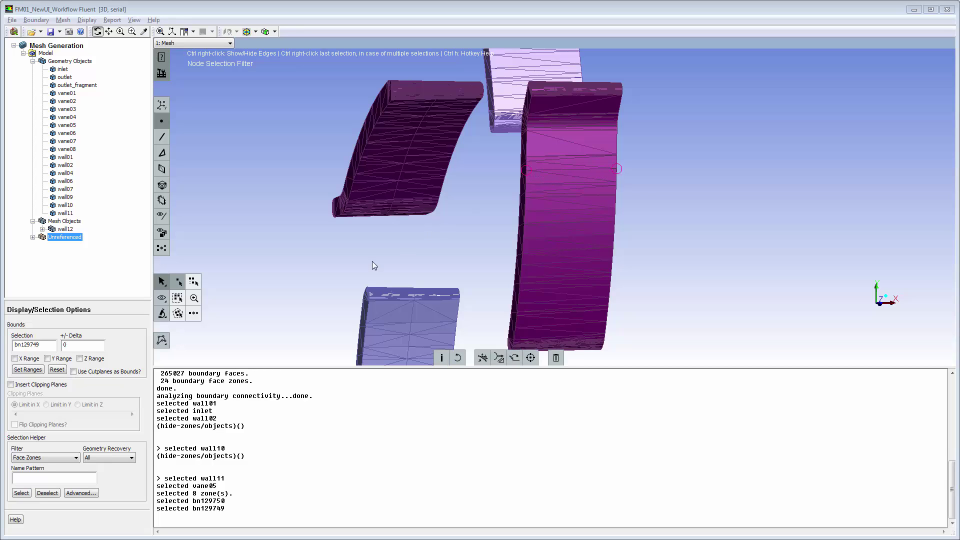
click(162, 314)
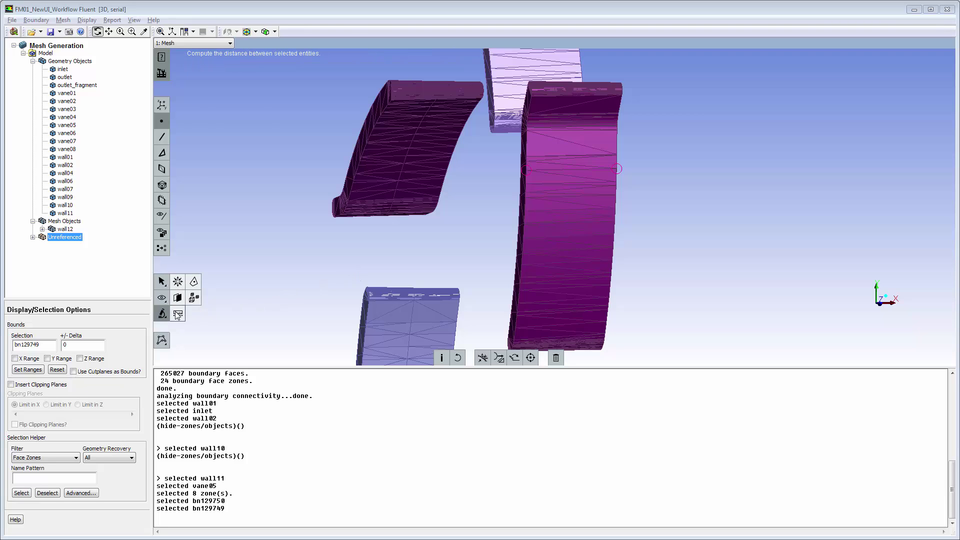
click(177, 314)
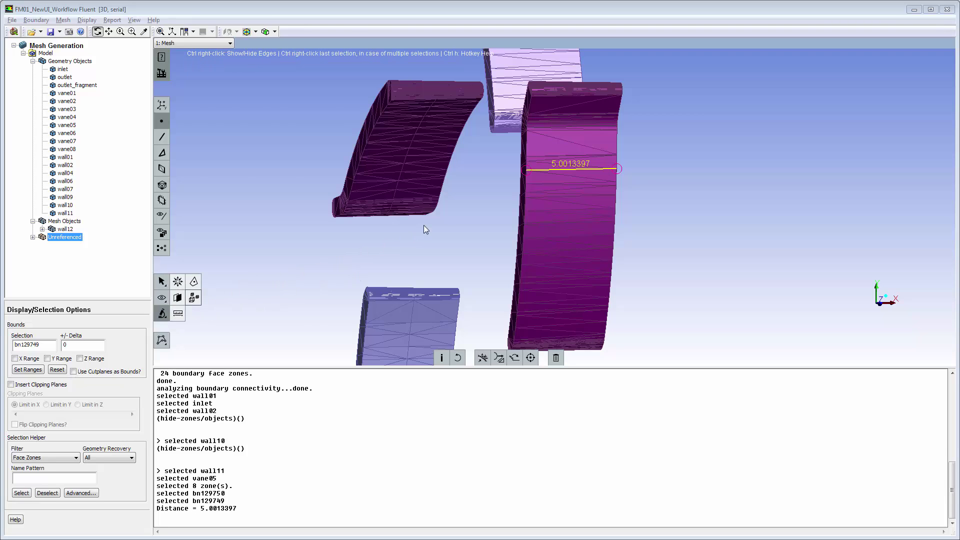
Measure the narrow gap beside the vane between two new nodes: 1.2569734
ctrl+right_click(481, 175)
ctrl+right_click(482, 172)
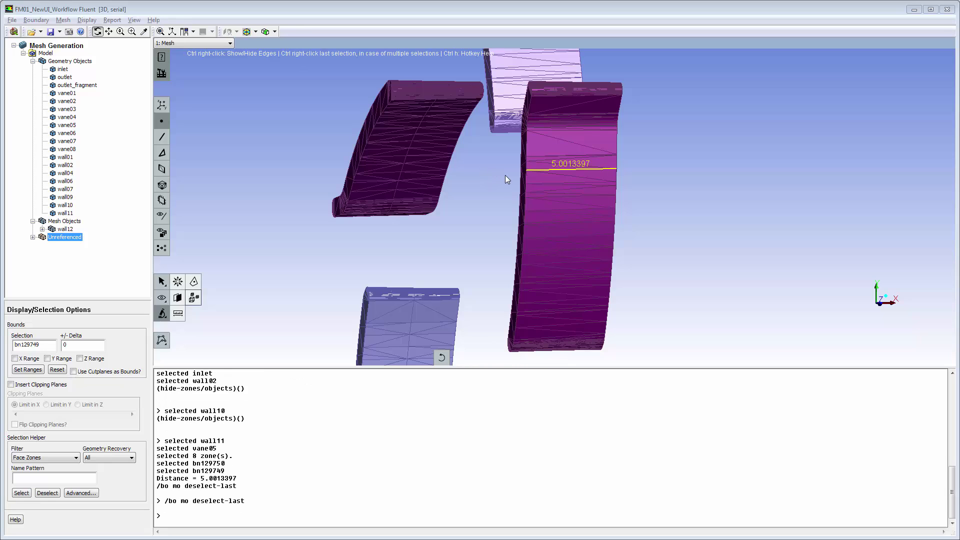
right_click(521, 166)
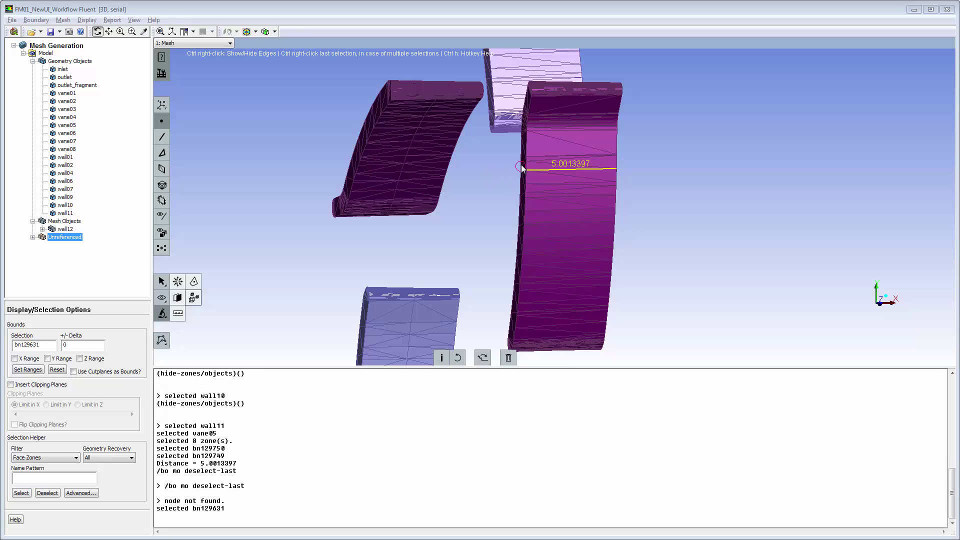
right_click(528, 166)
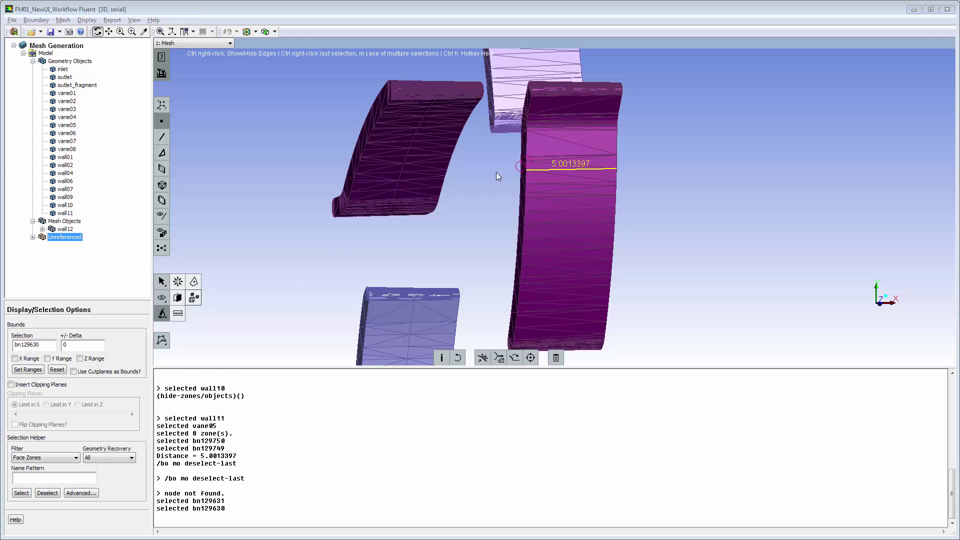
click(182, 314)
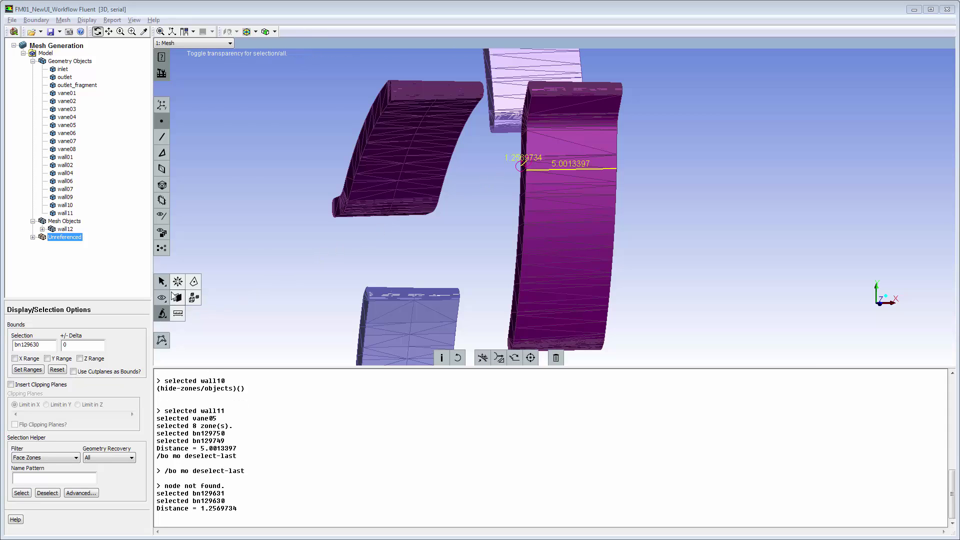
Unhide all zones, turn off mesh edges, and draw only outlet and outlet_fragment
click(166, 252)
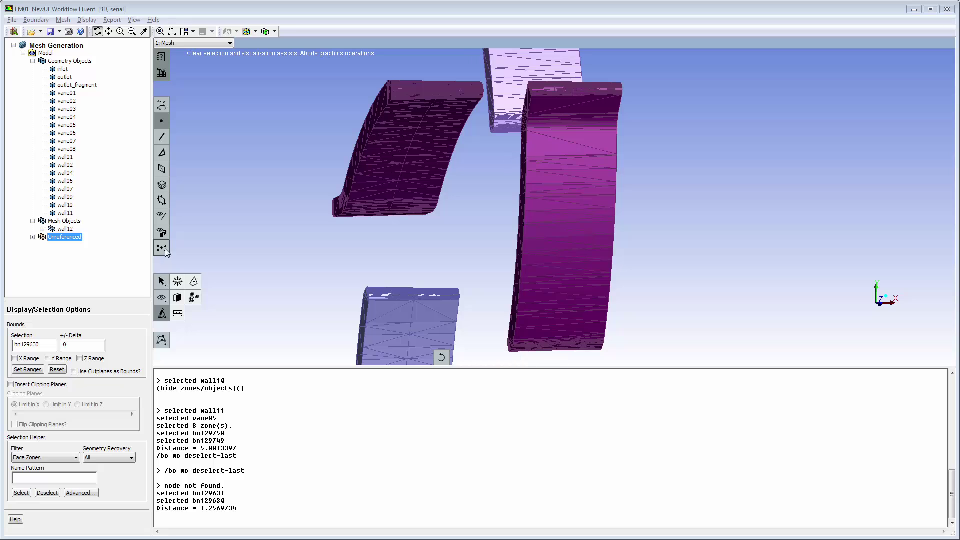
click(163, 235)
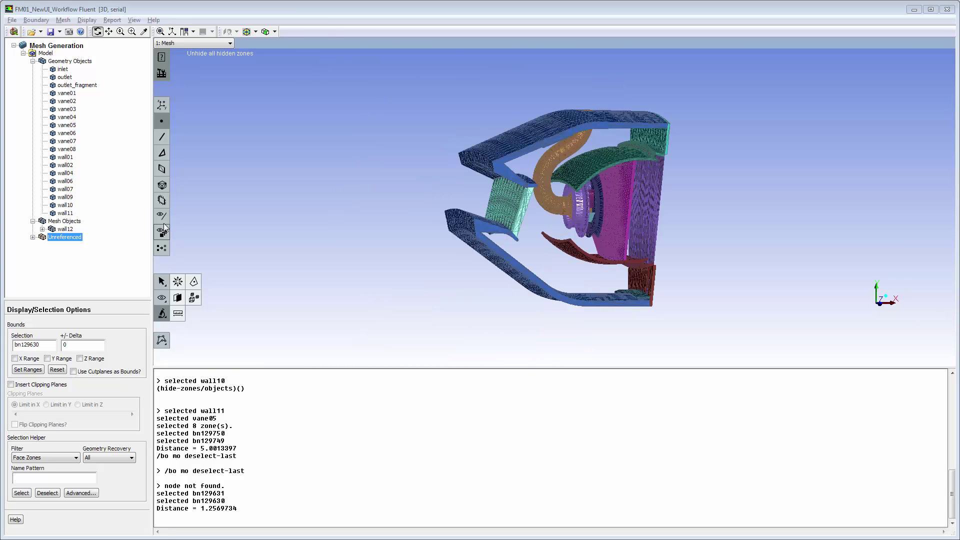
click(165, 223)
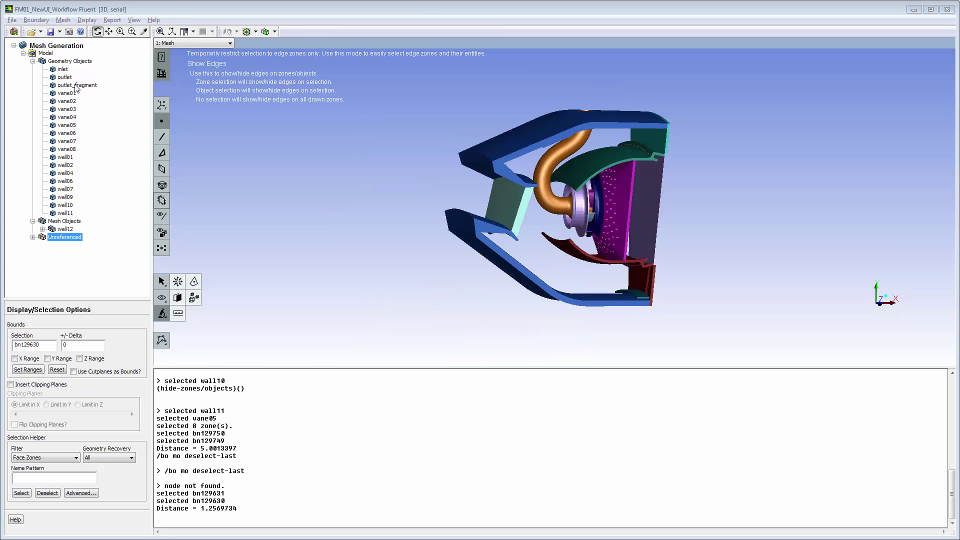
click(65, 78)
ctrl+click(65, 85)
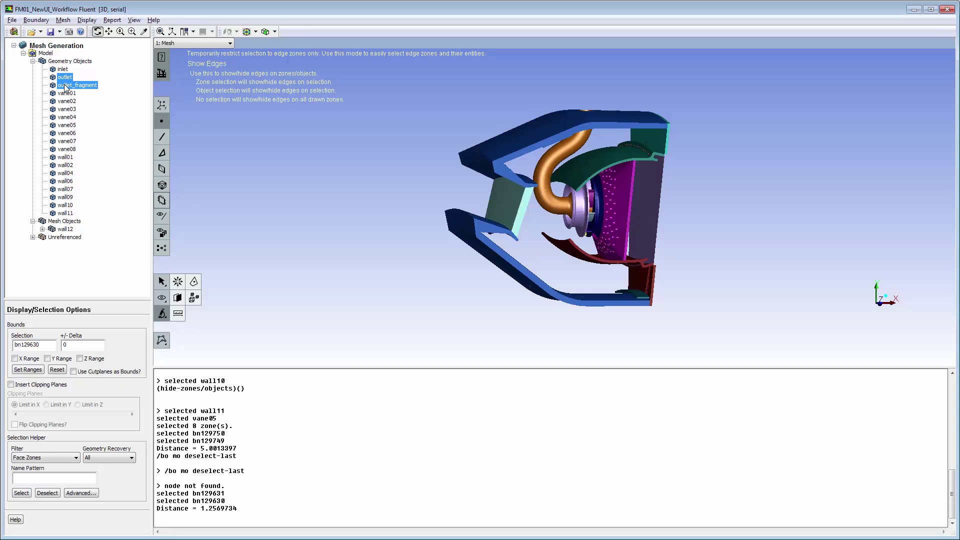
right_click(66, 86)
click(93, 92)
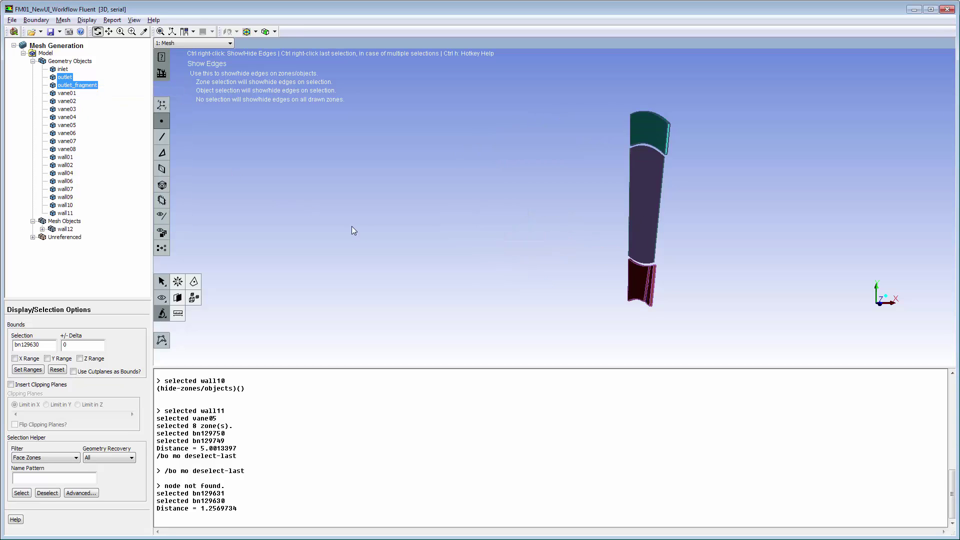
drag(461, 279, 609, 311)
Transfer the outlet_fragment-53 zone into the outlet object, then clear the selection
middle_drag(602, 238, 653, 306)
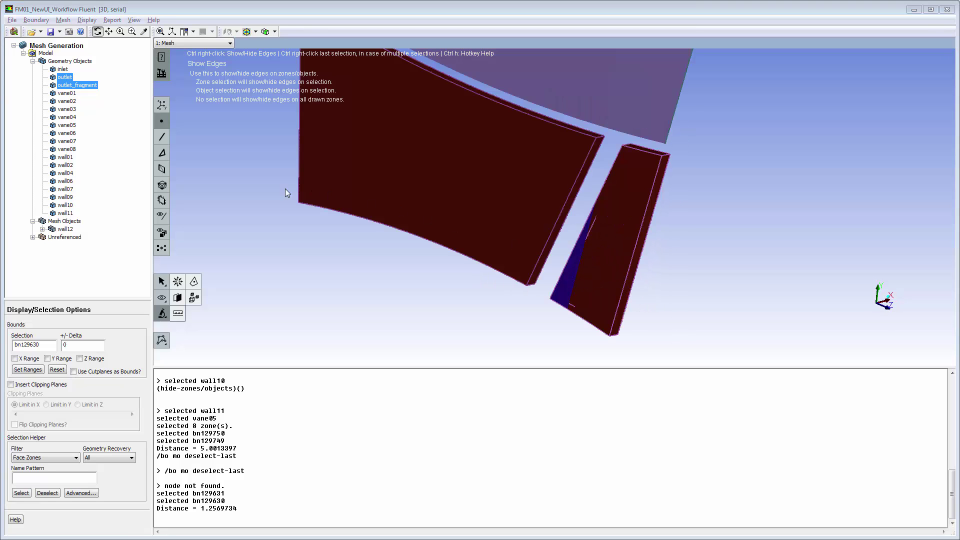
click(162, 185)
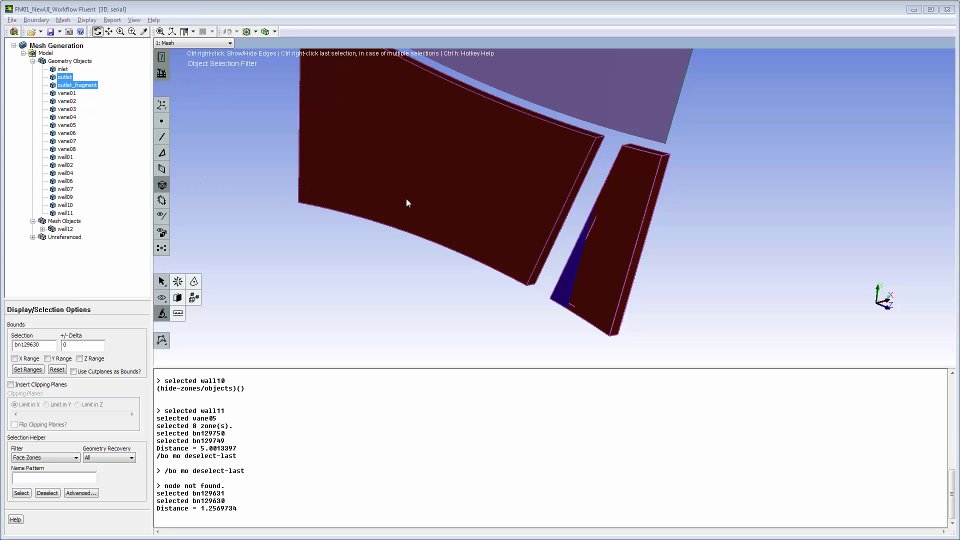
click(443, 212)
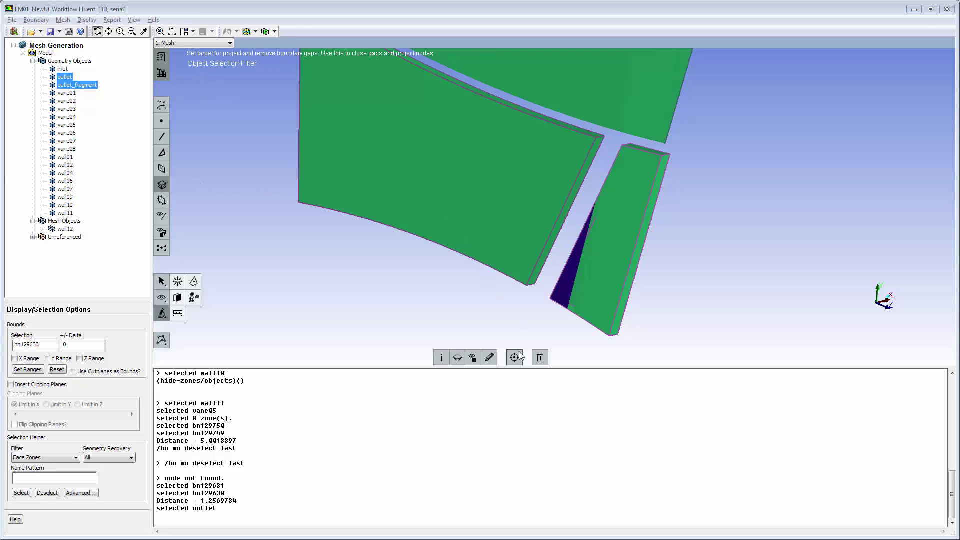
click(162, 169)
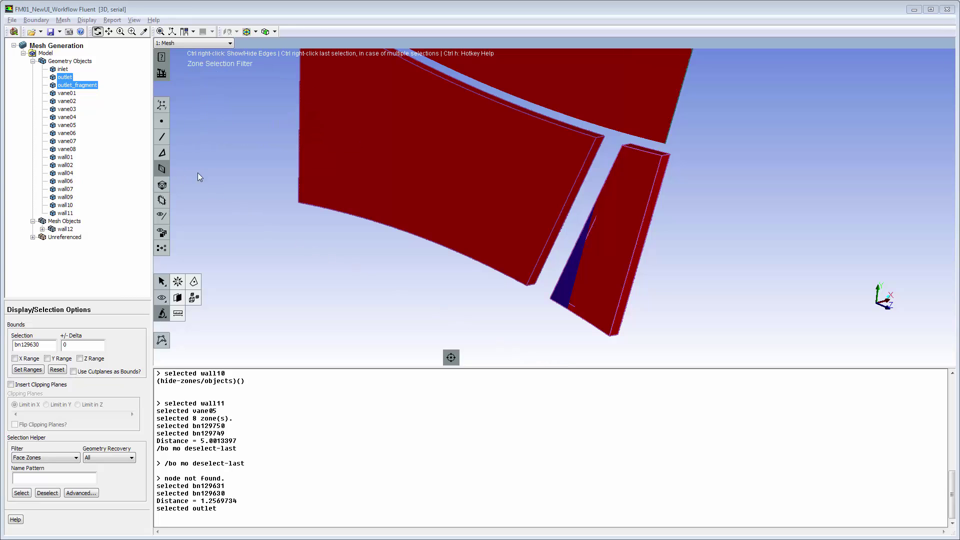
click(561, 289)
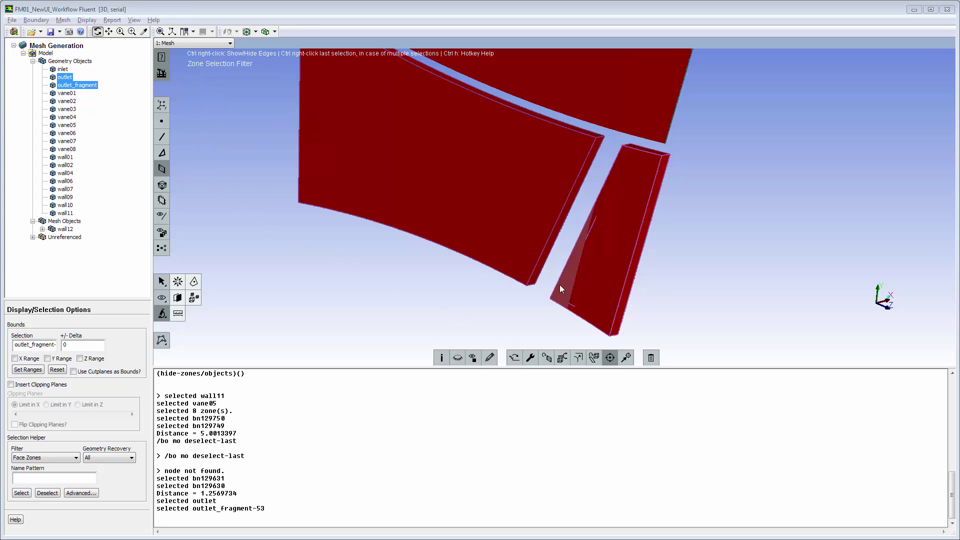
click(595, 361)
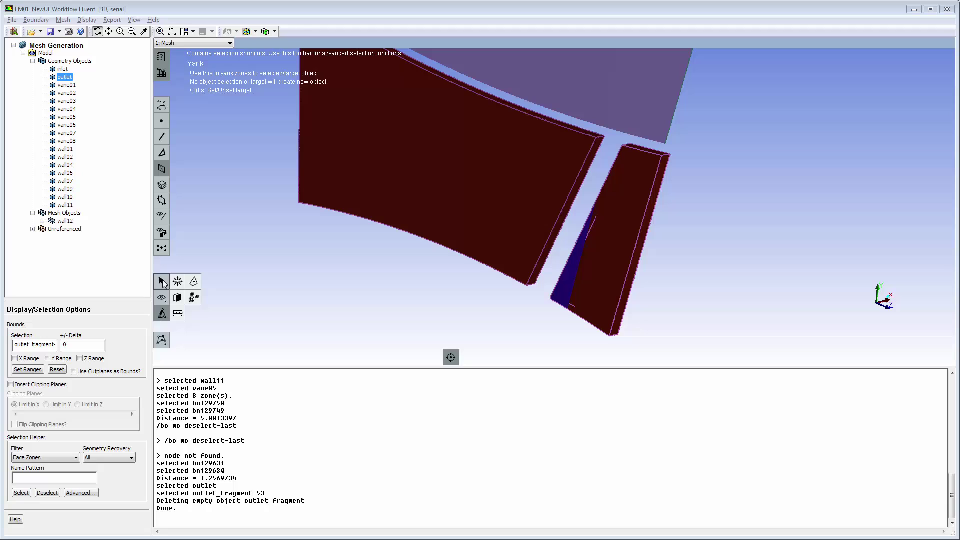
click(171, 278)
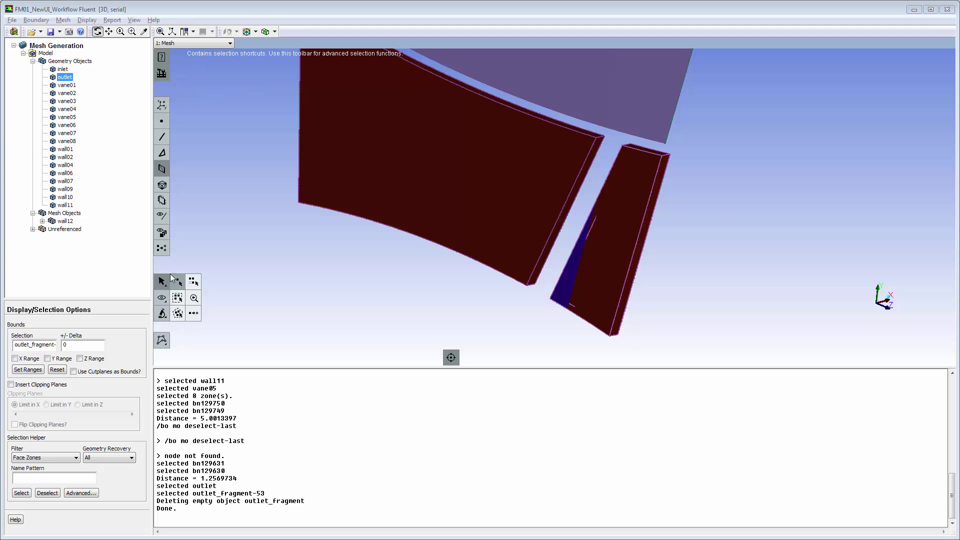
Show mesh edges and pick the first two nodes of the hole's edge loop
click(165, 219)
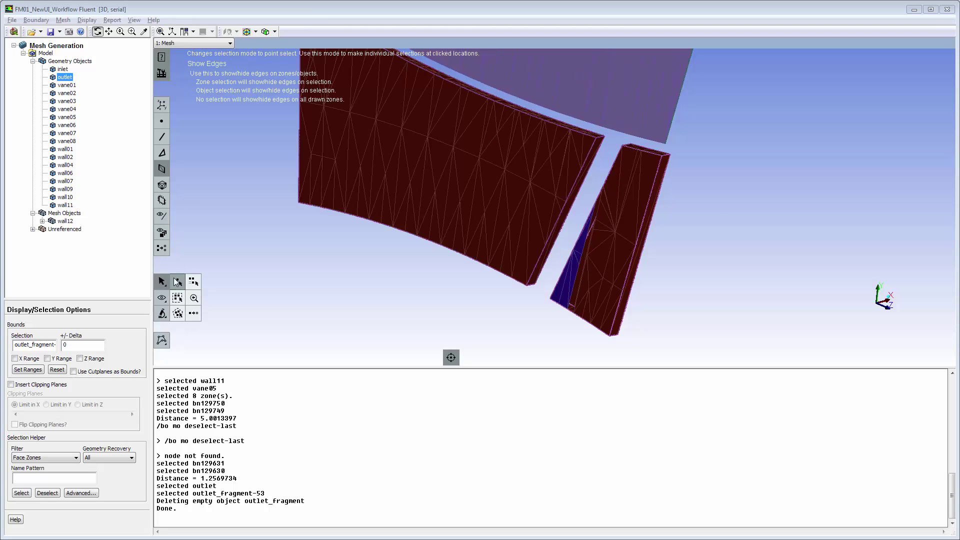
click(162, 342)
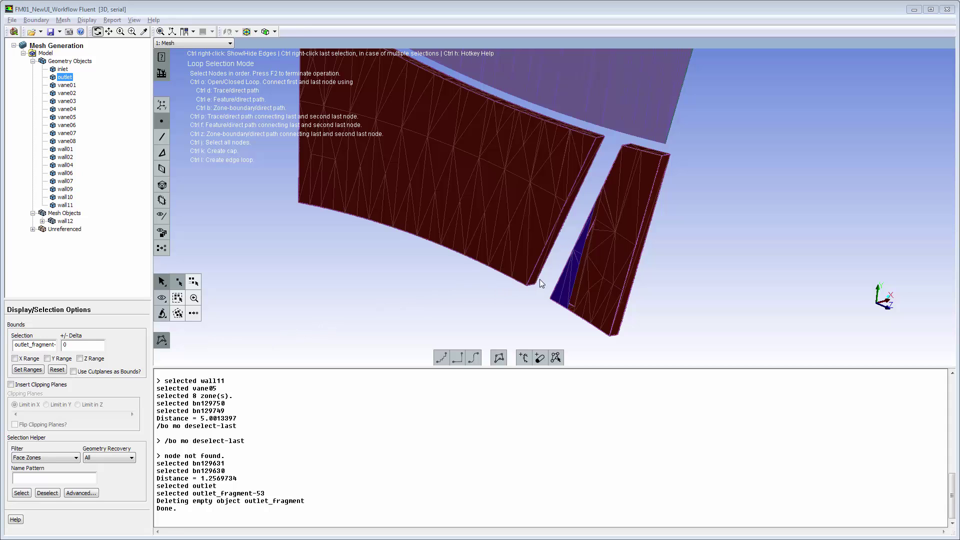
scroll(610, 321, up, 5)
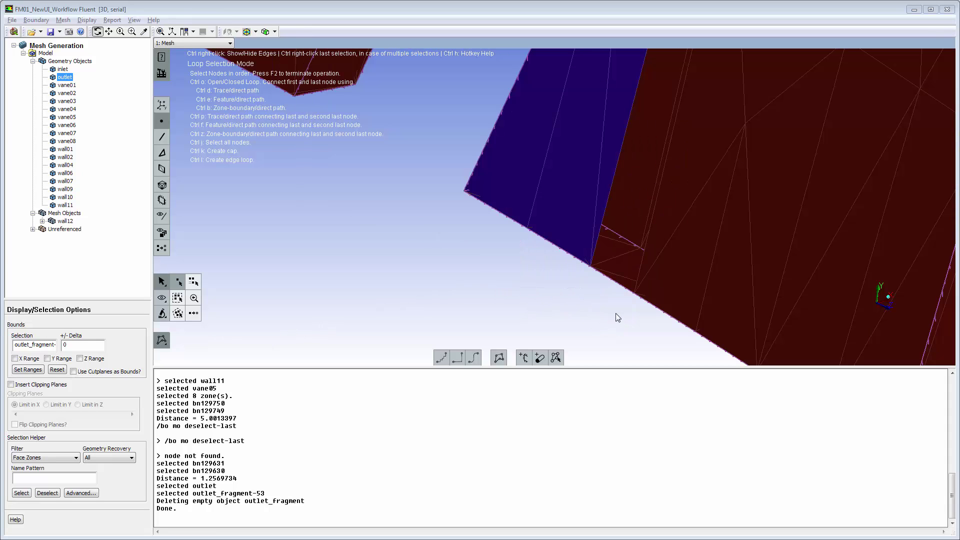
click(636, 295)
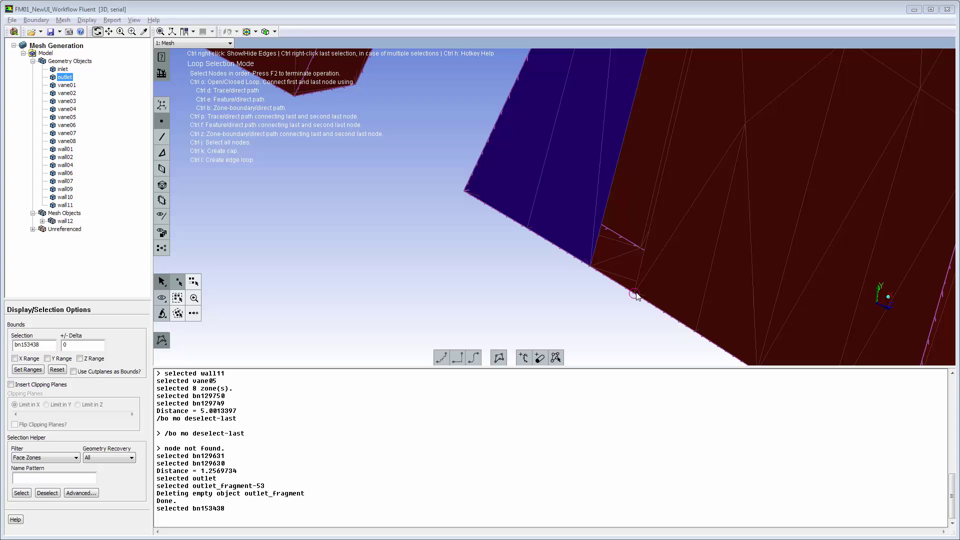
click(590, 266)
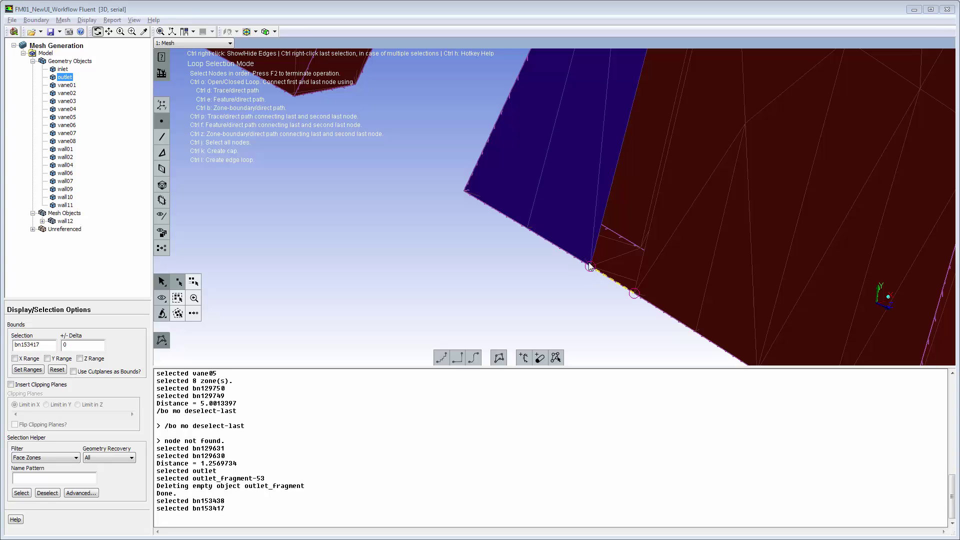
Add two more gap-edge nodes, close the four-node loop and create the cap face
click(200, 297)
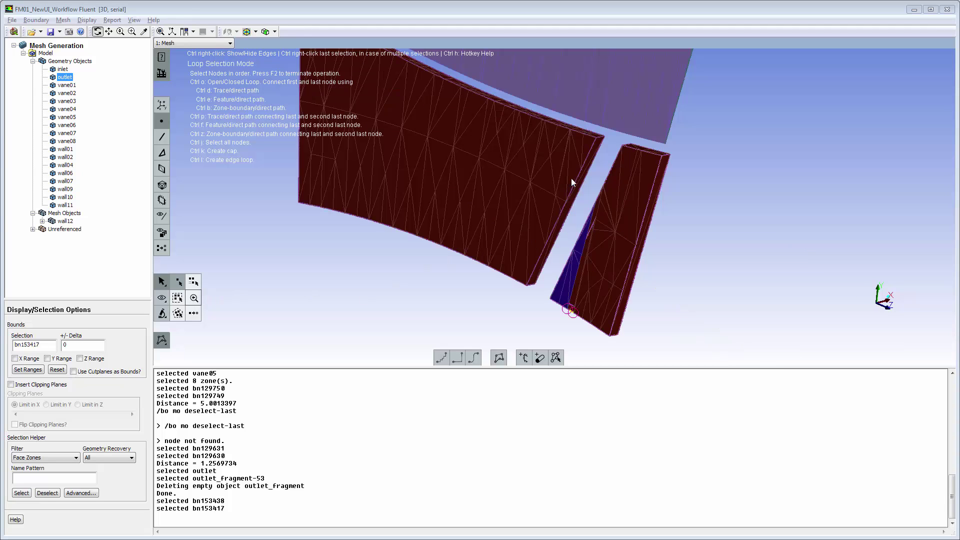
mouse_move(614, 214)
middle_down()
mouse_move(627, 217)
mouse_move(616, 226)
middle_up()
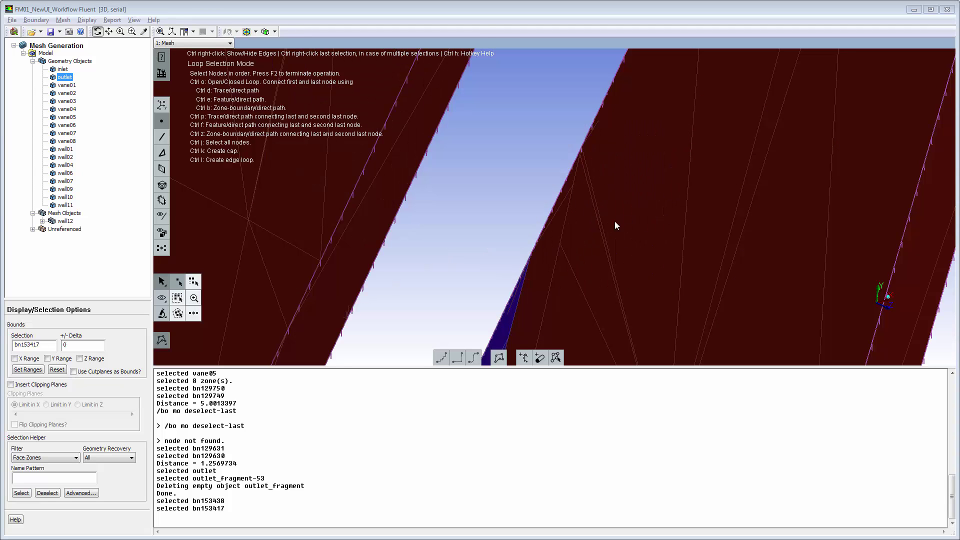
right_click(524, 274)
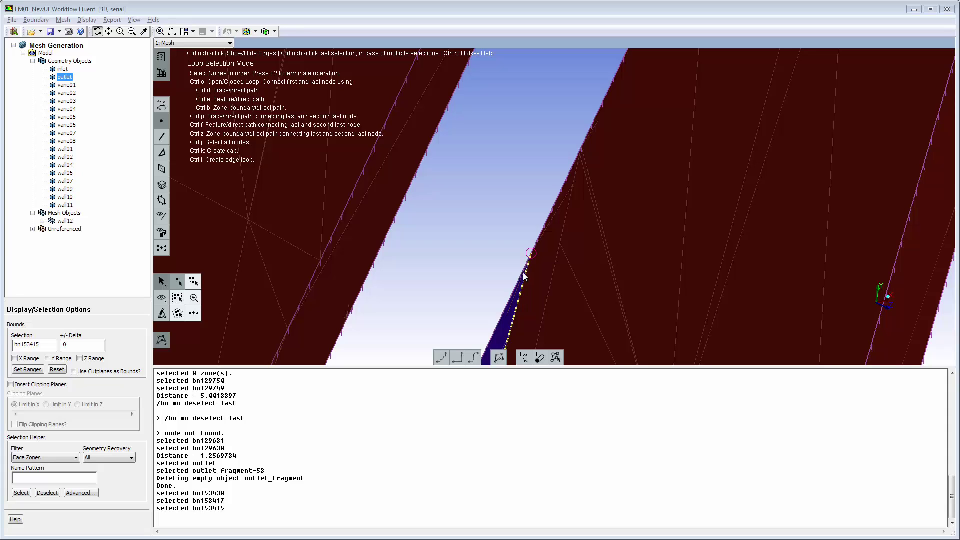
right_click(584, 149)
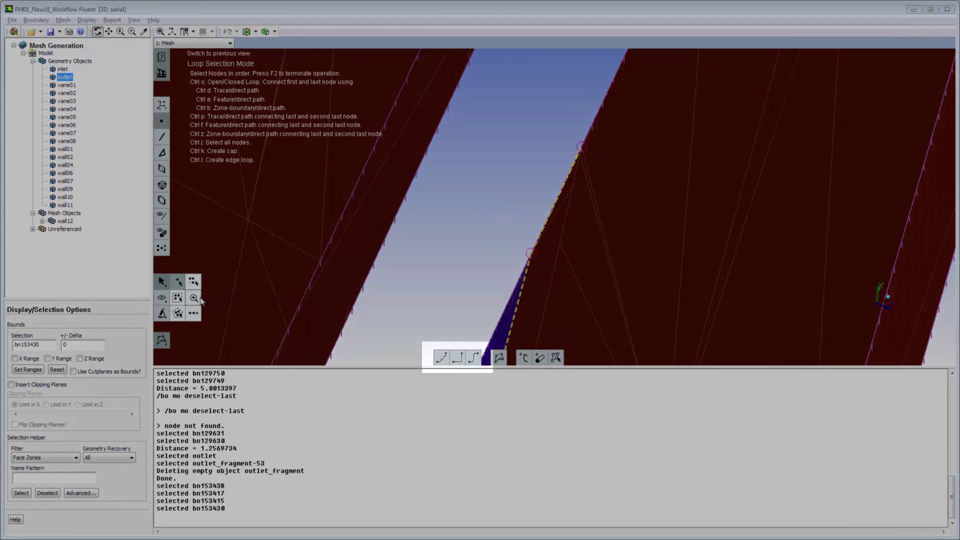
click(195, 299)
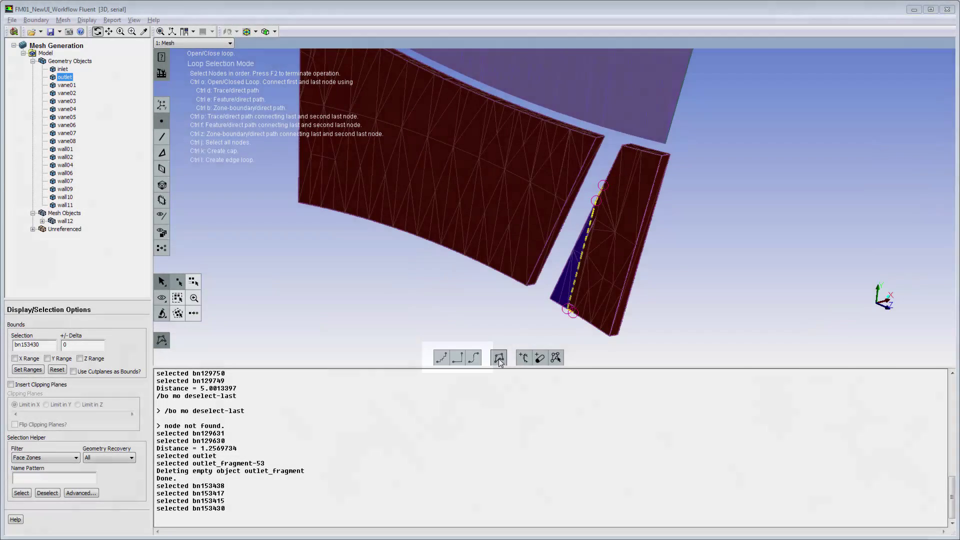
click(499, 357)
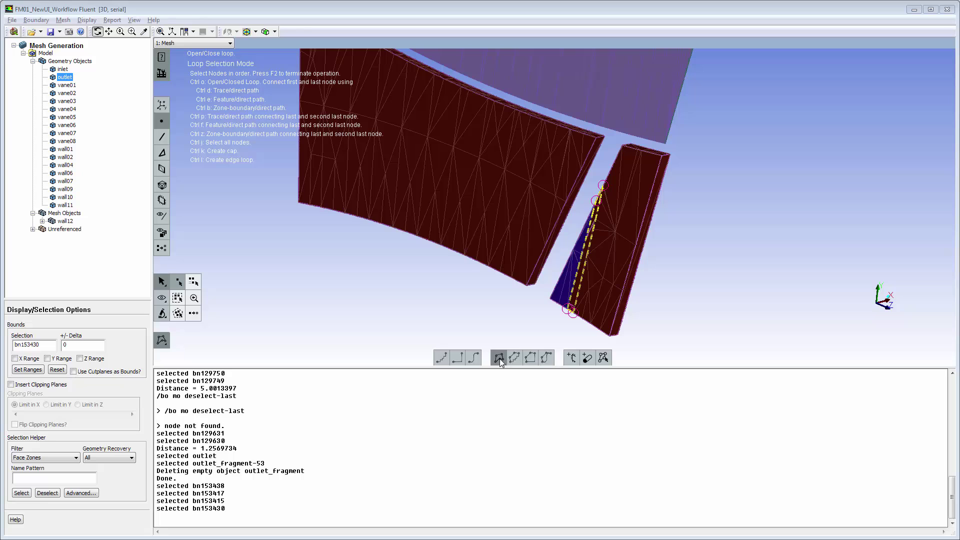
click(588, 358)
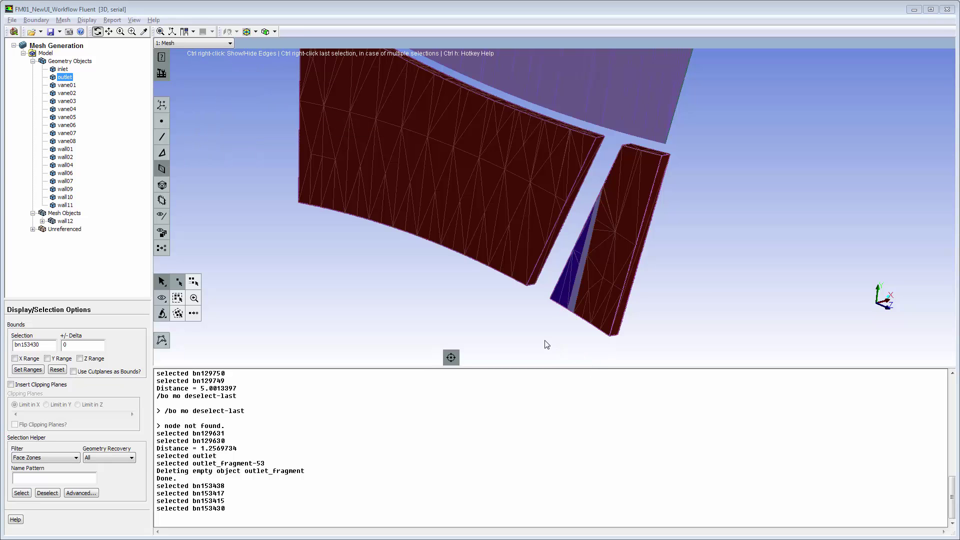
Select the outlet object, then clear the selection and the projection target
click(167, 185)
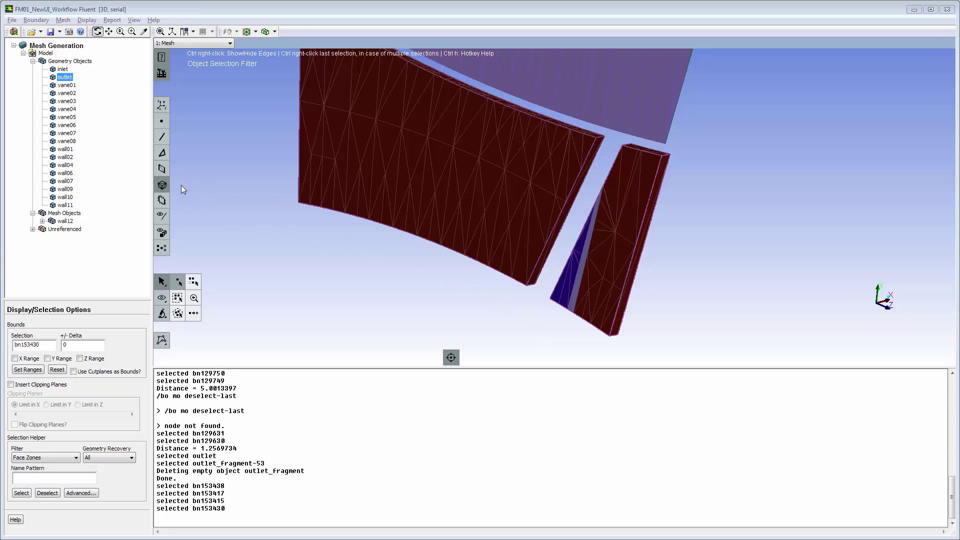
click(367, 200)
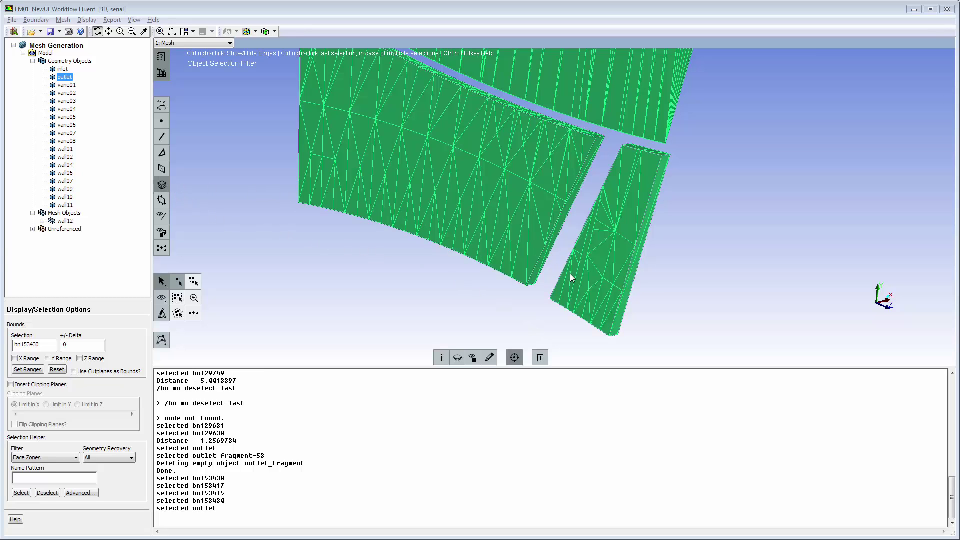
click(461, 243)
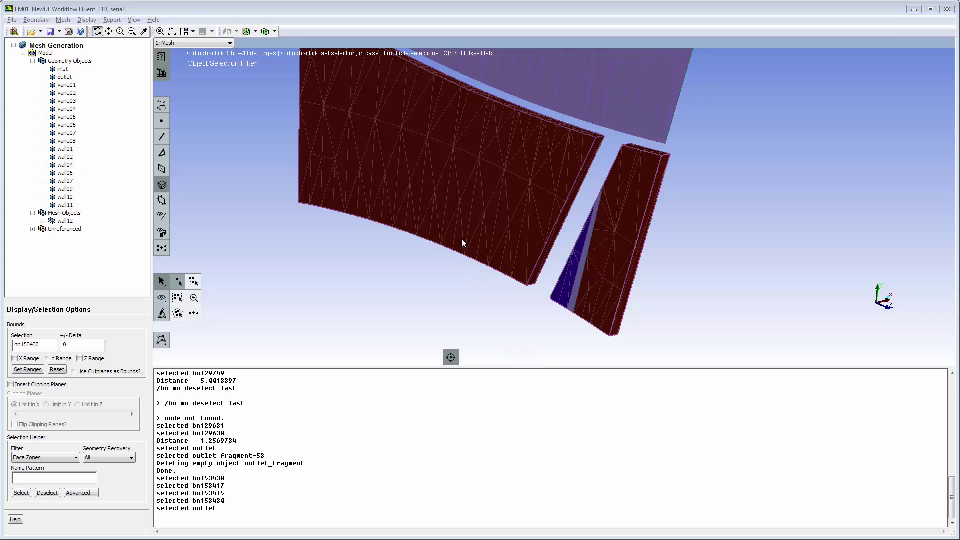
click(452, 358)
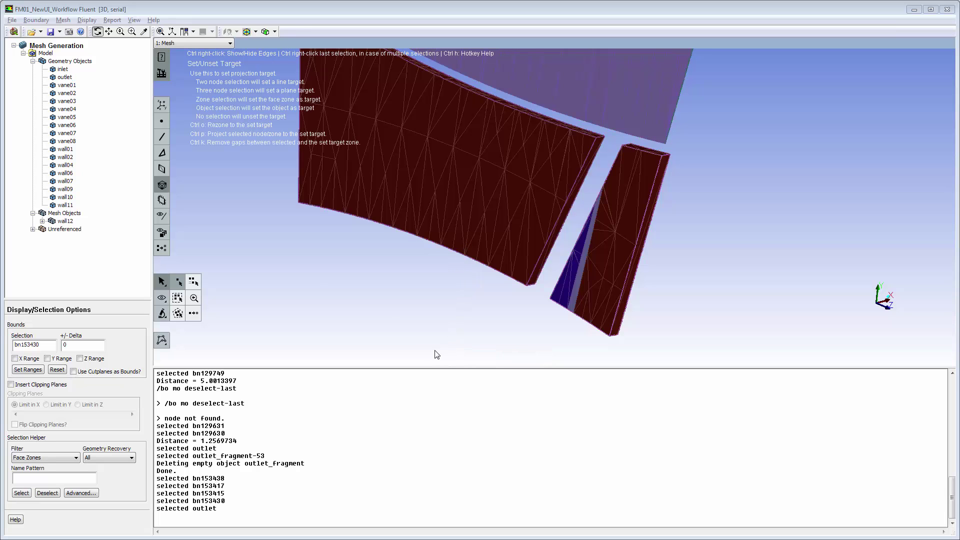
Merge the outlet-41, outlet_fragment-53 and cap:69 zones and hide mesh edges
click(162, 169)
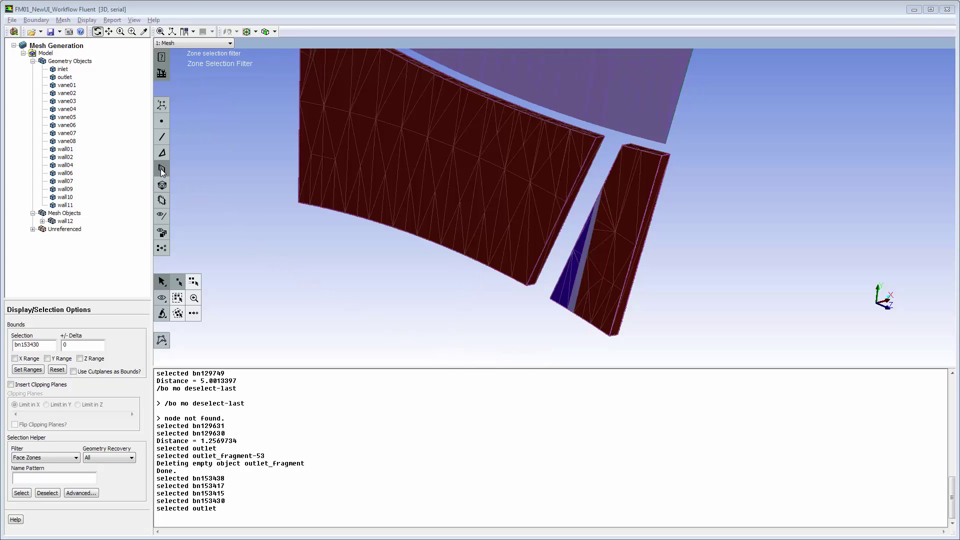
click(458, 230)
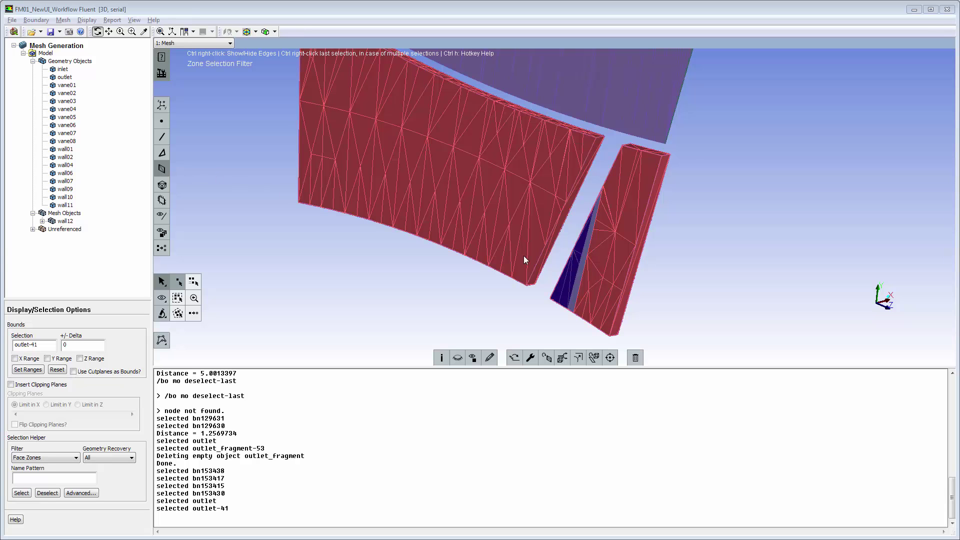
click(563, 292)
click(573, 303)
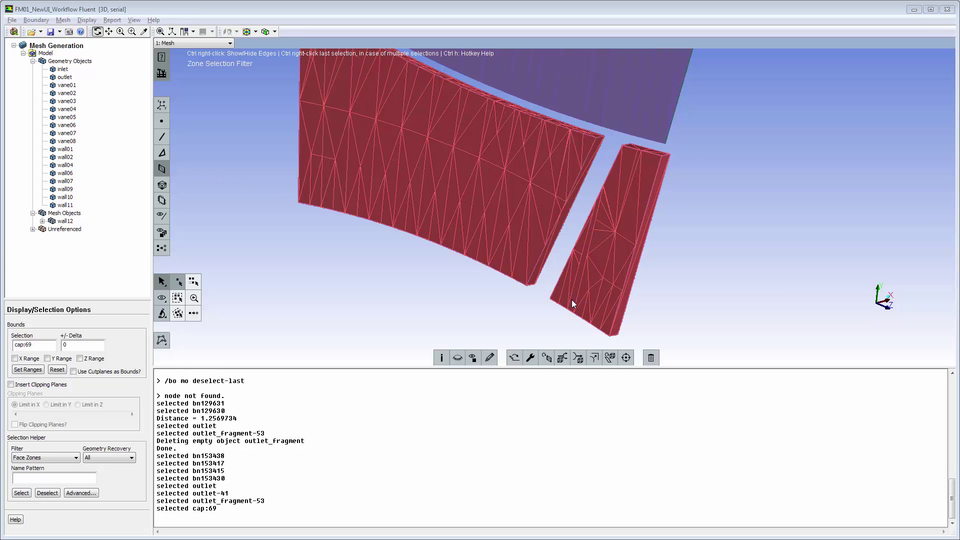
click(578, 358)
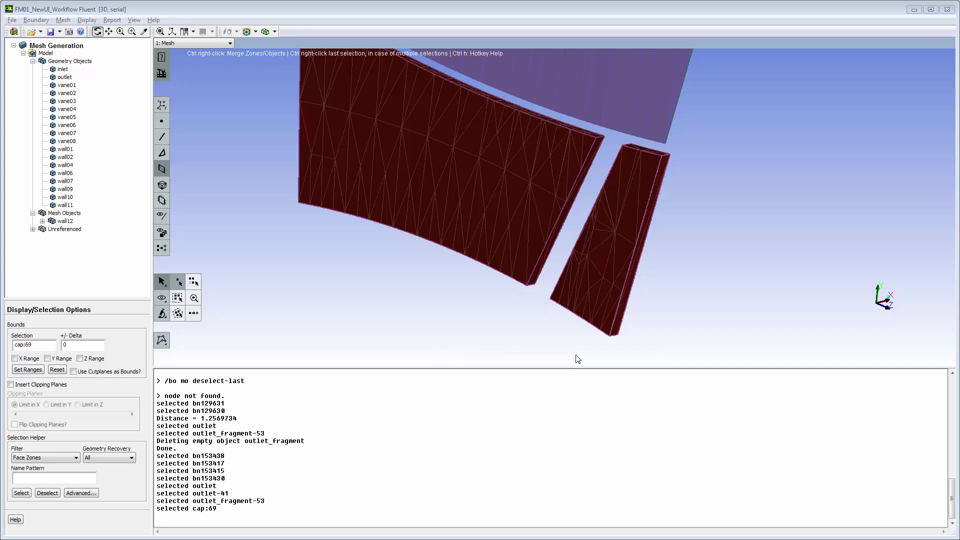
click(162, 216)
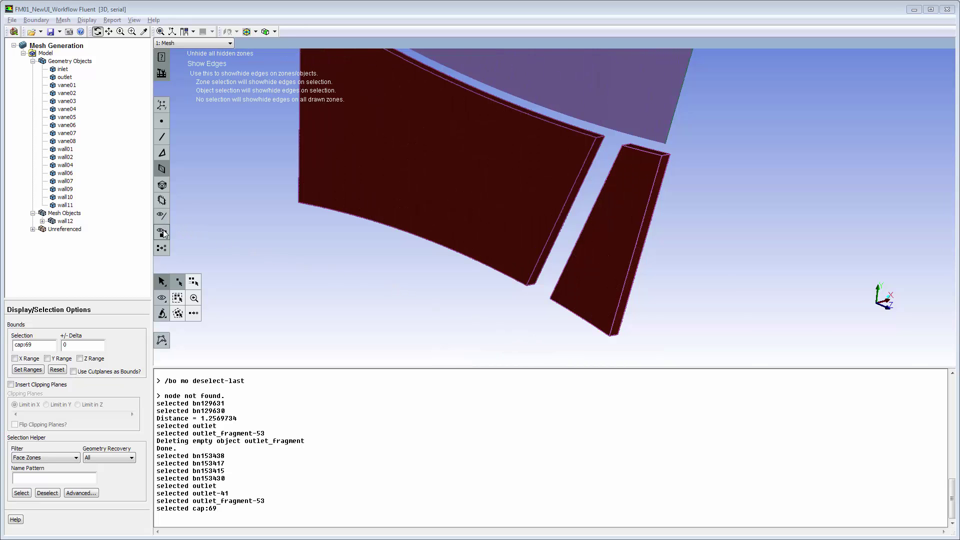
Unhide all zones, draw all geometry objects, and add wall12 to the display
click(164, 233)
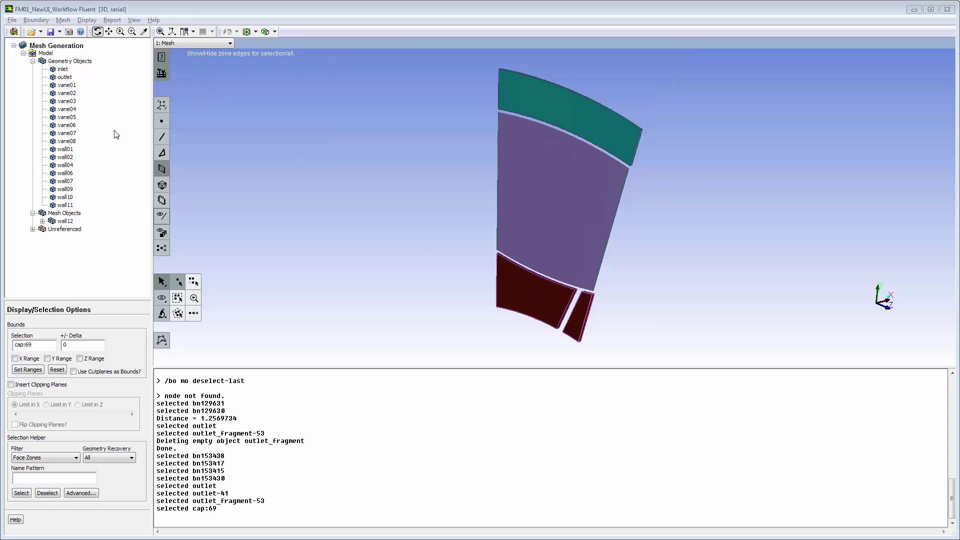
right_click(65, 63)
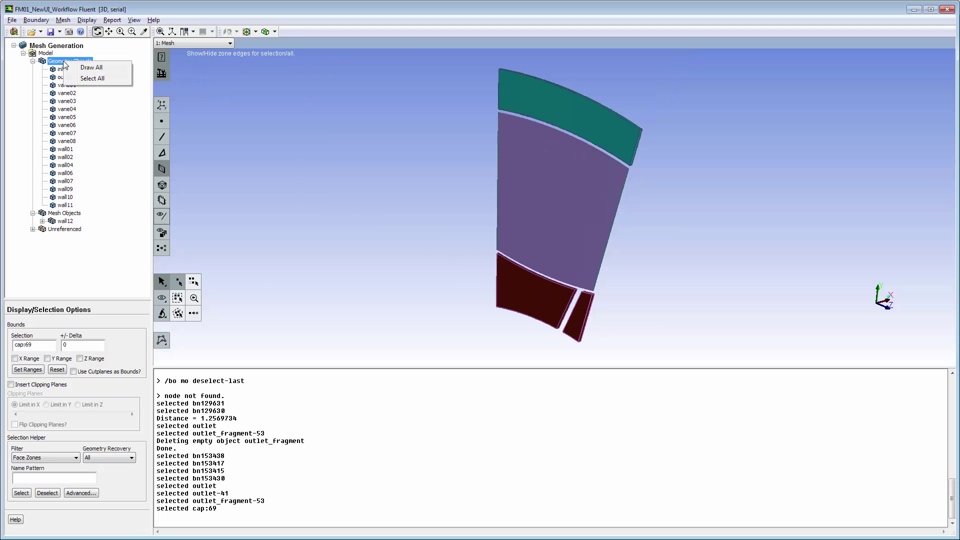
click(97, 73)
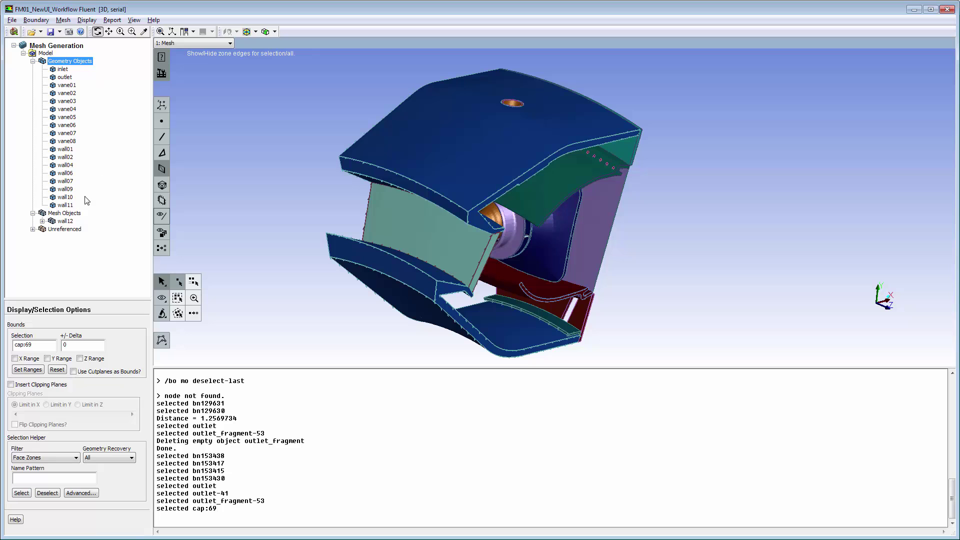
right_click(70, 222)
mouse_move(97, 239)
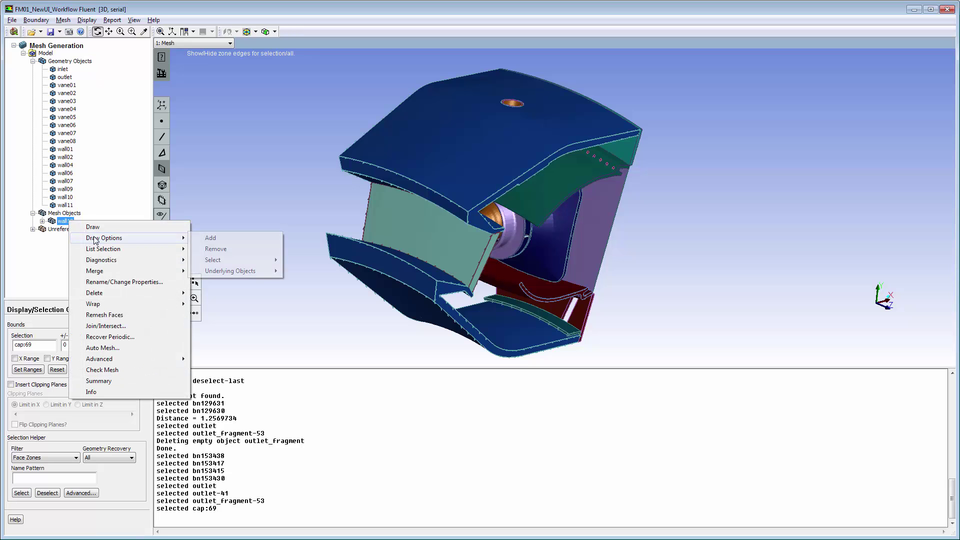
click(215, 239)
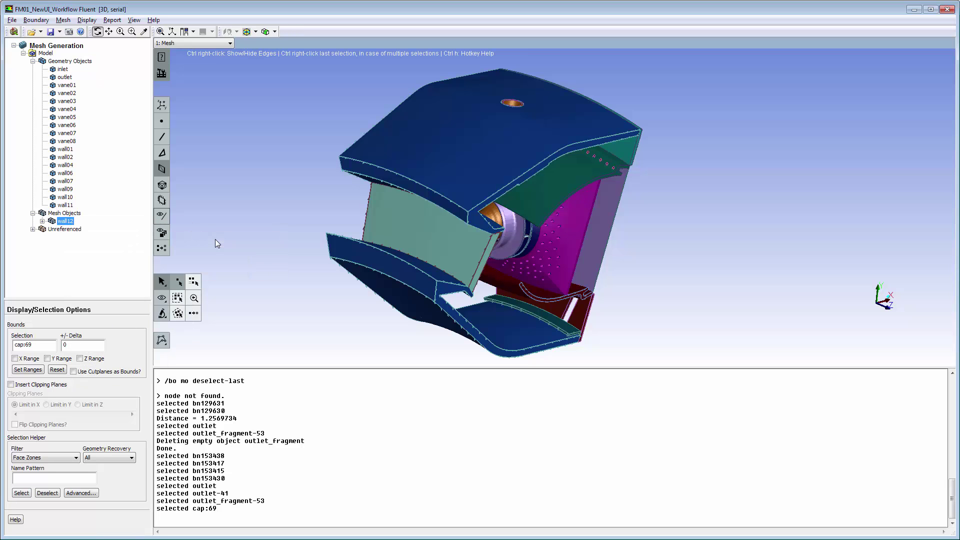
Try clipping planes along X and Y on the model, then remove clipping
click(11, 386)
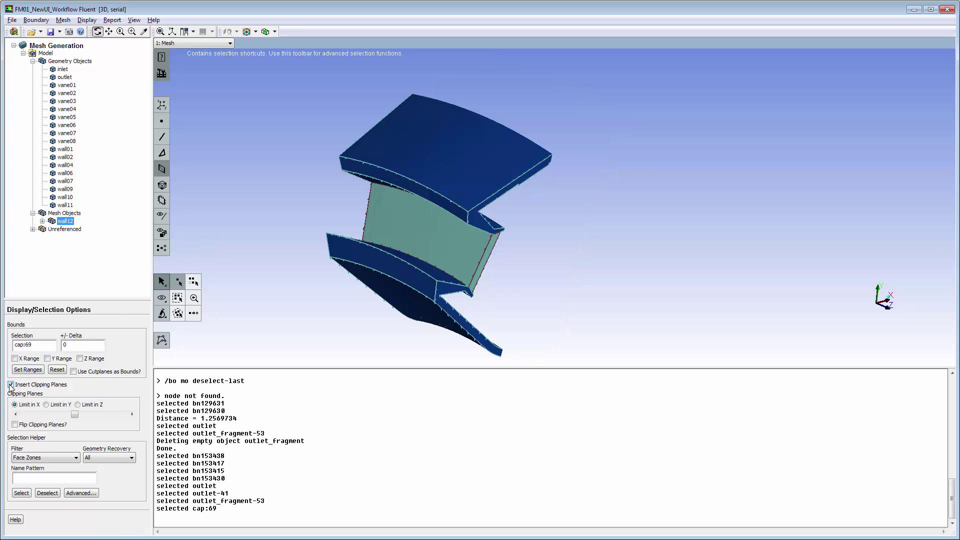
click(15, 424)
drag(80, 417, 71, 415)
click(46, 405)
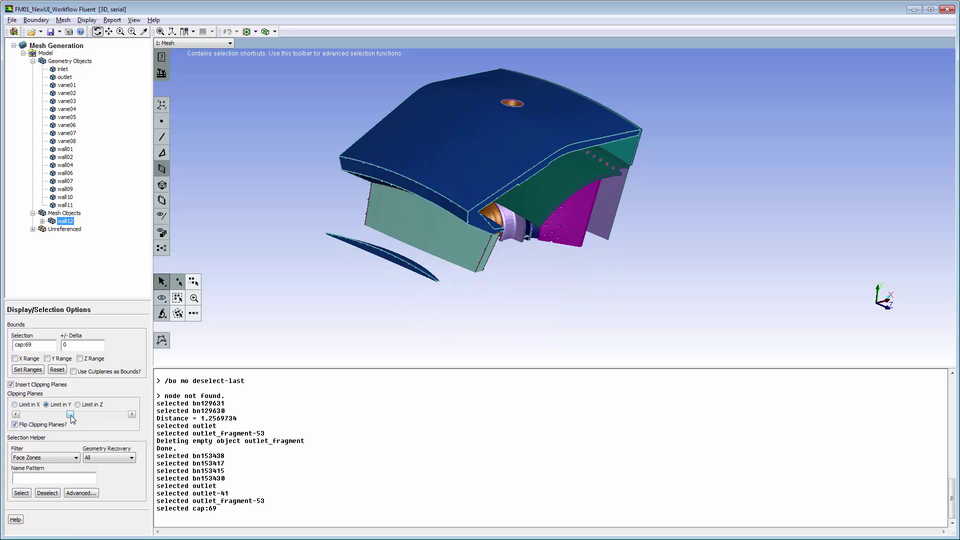
click(10, 385)
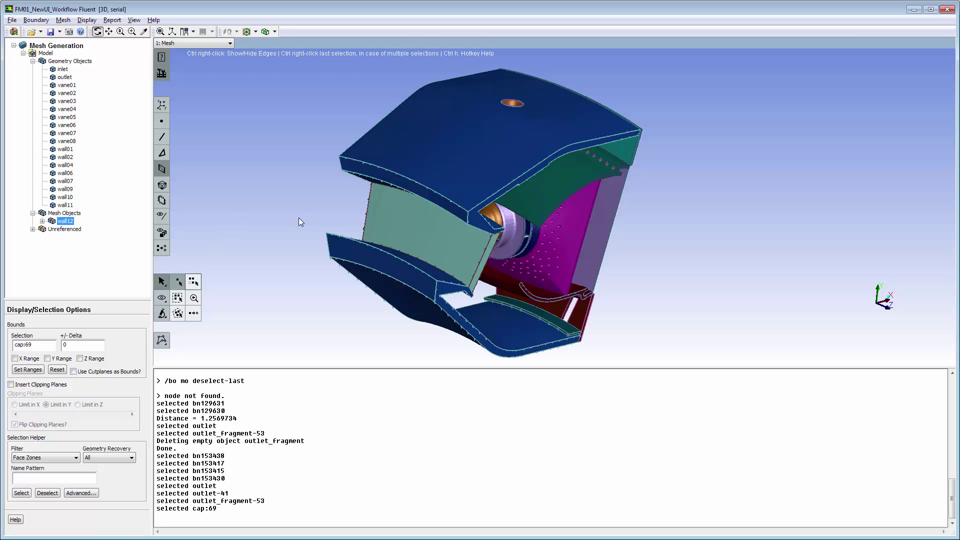
Preview the min 0.15 / max 4 mesh size boxes on vane04
drag(303, 221, 219, 156)
key(ctrl+m)
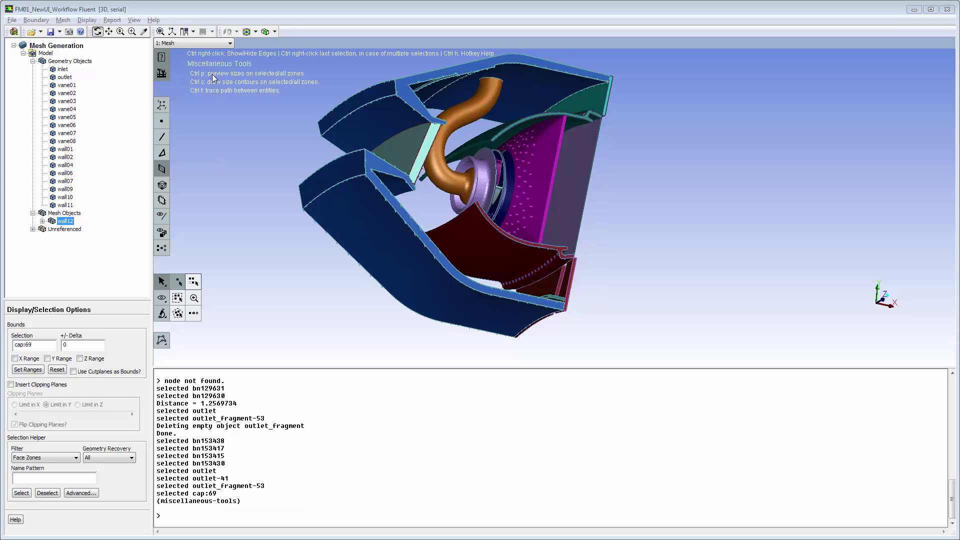
key(ctrl+p)
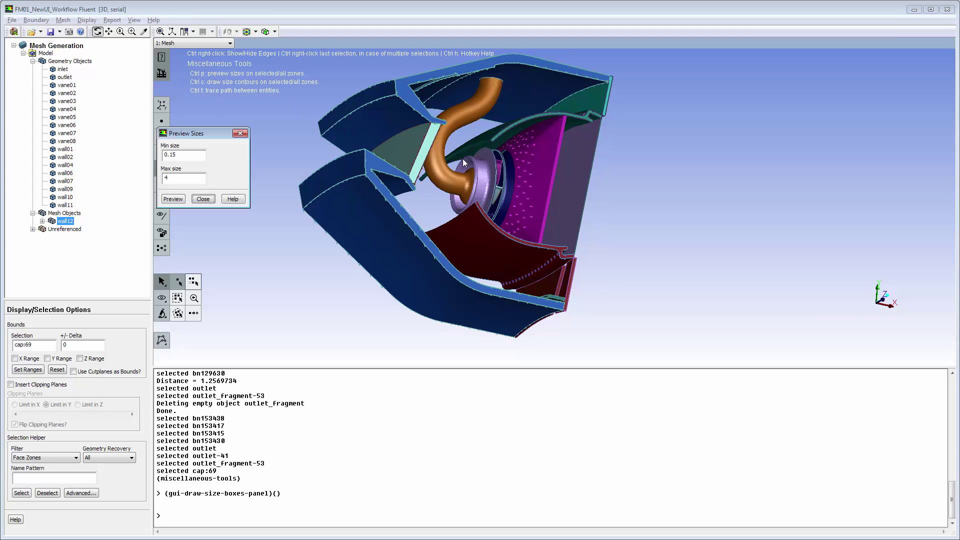
right_click(499, 192)
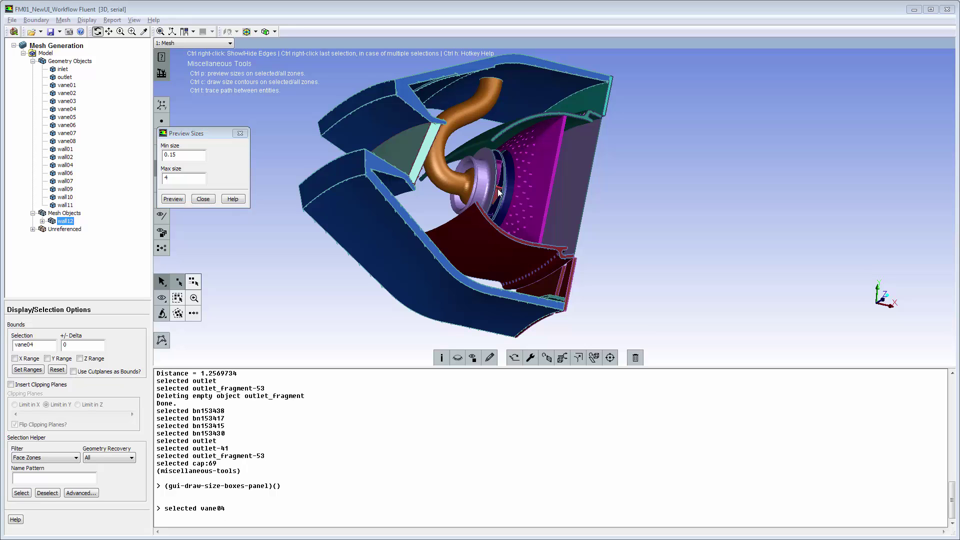
click(179, 200)
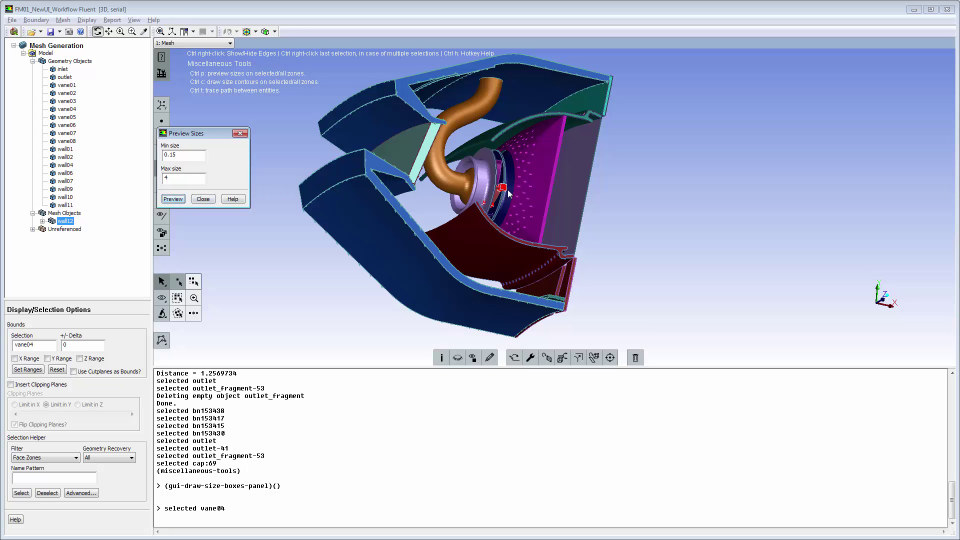
middle_drag(483, 181, 506, 214)
drag(546, 220, 561, 248)
Preview size boxes on wall07, then close the preview and clear the boxes
right_click(439, 191)
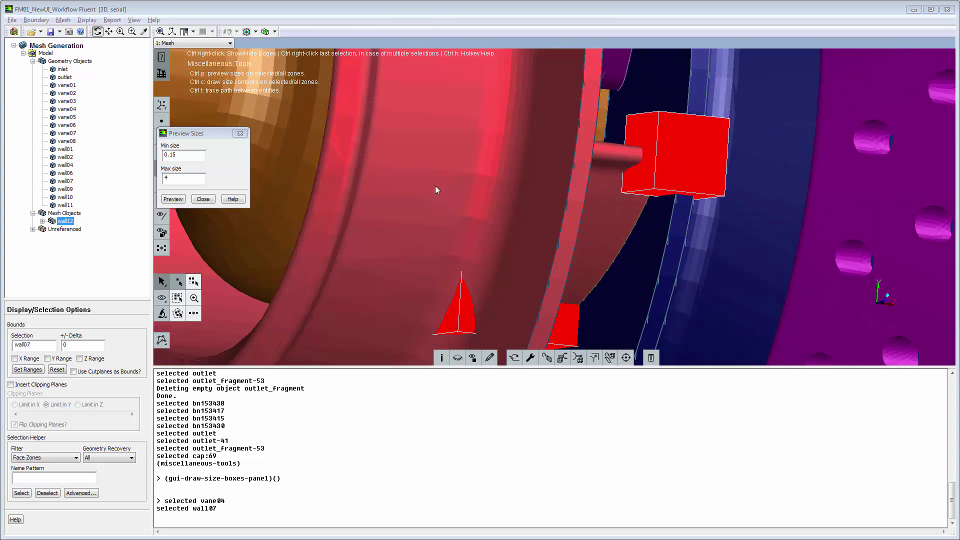
click(173, 199)
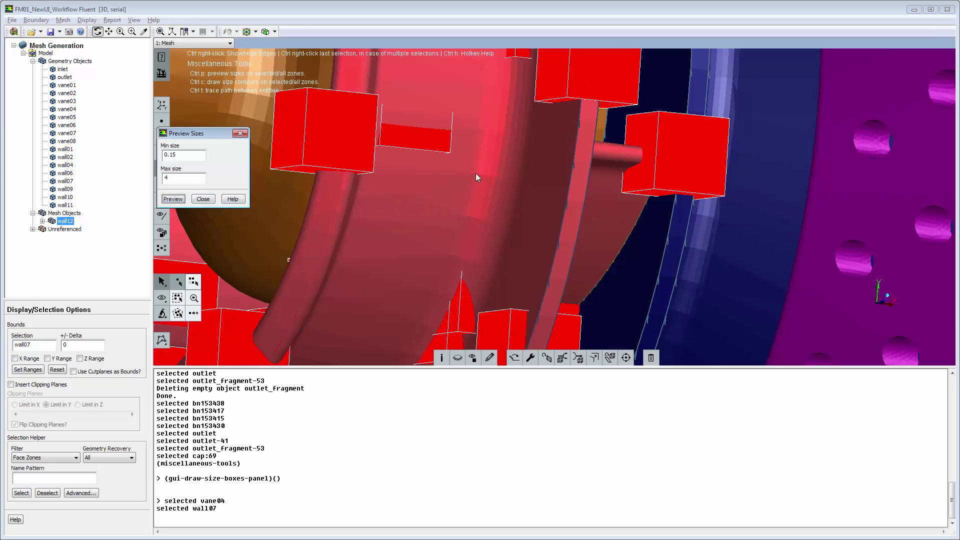
drag(475, 172, 522, 206)
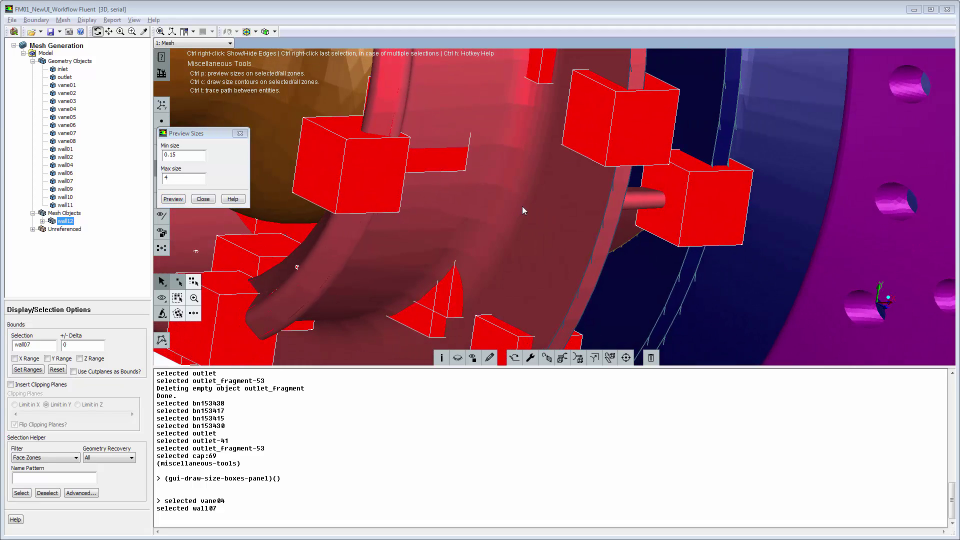
click(203, 199)
click(160, 249)
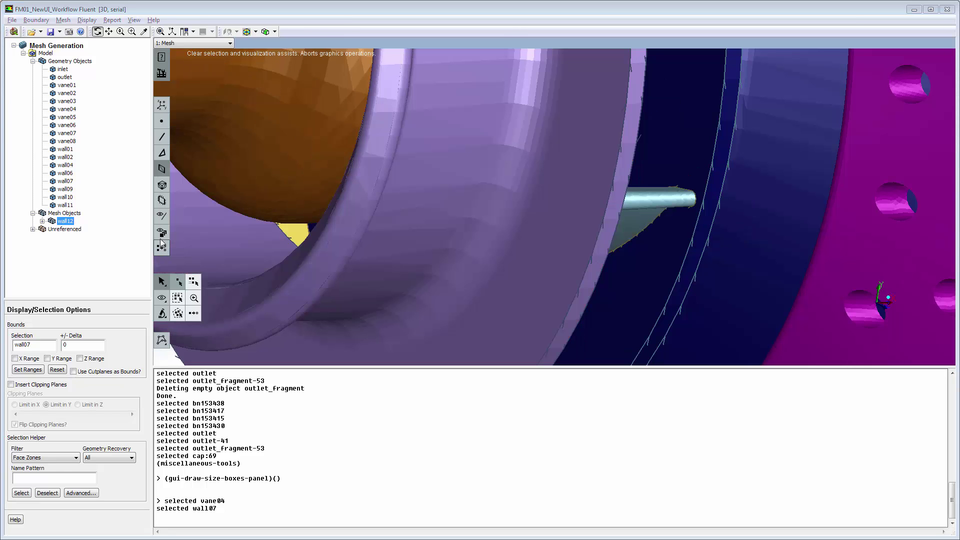
Fit the entire combustor model into the viewport
click(163, 237)
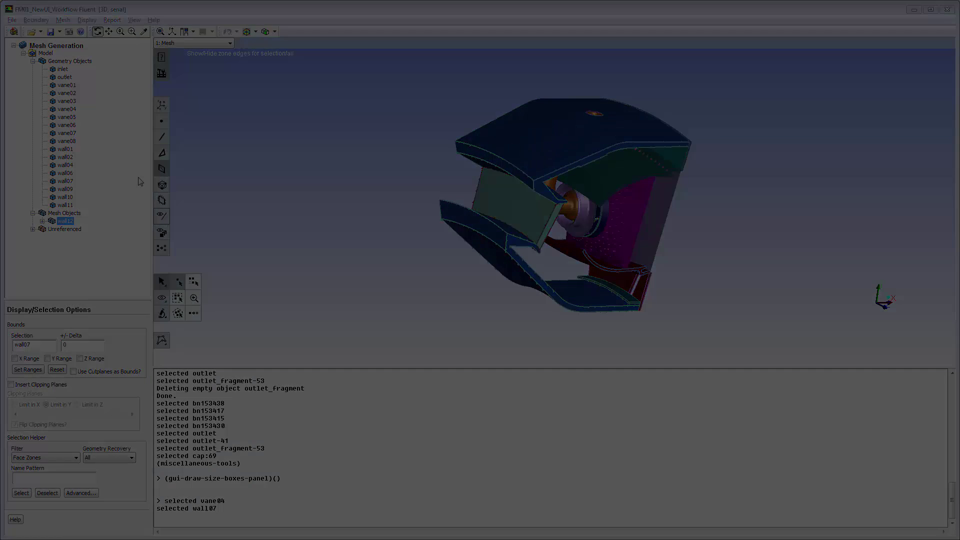